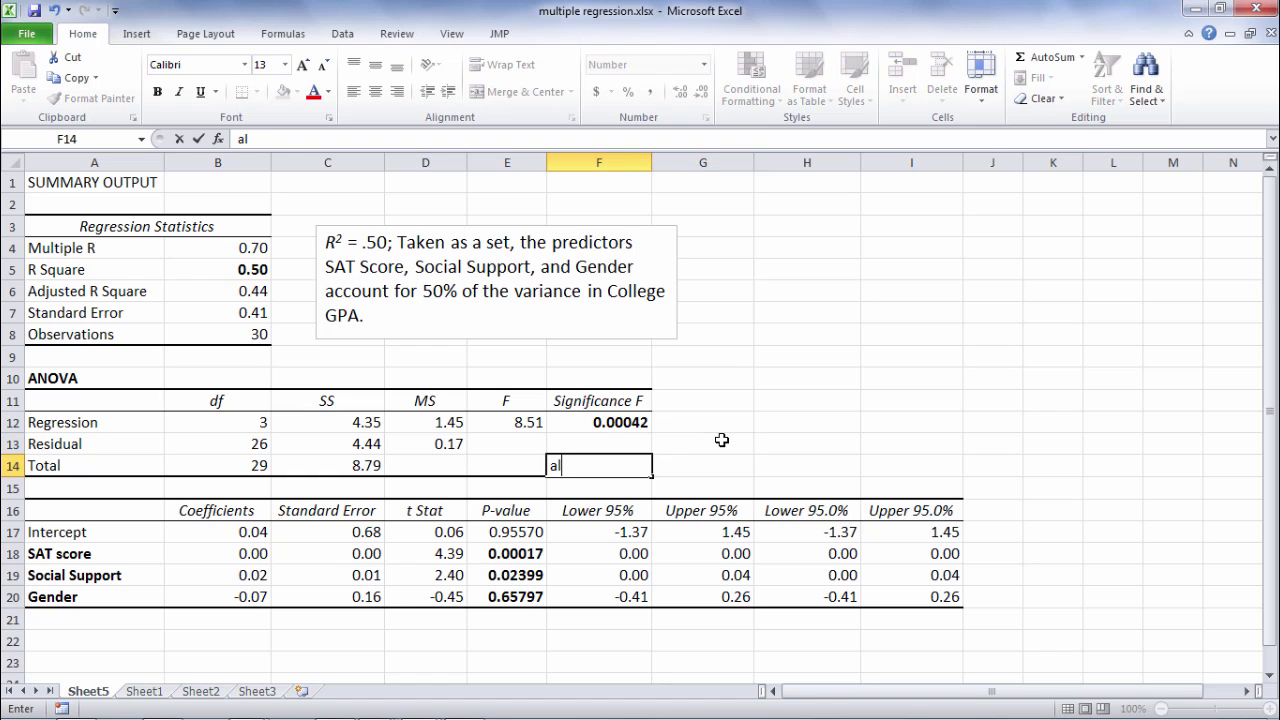
# Complete the note "alpha = .05" in cell F14 and select the Significance F value in F12
pyautogui.write('pha = .05')
pyautogui.press('Tab')
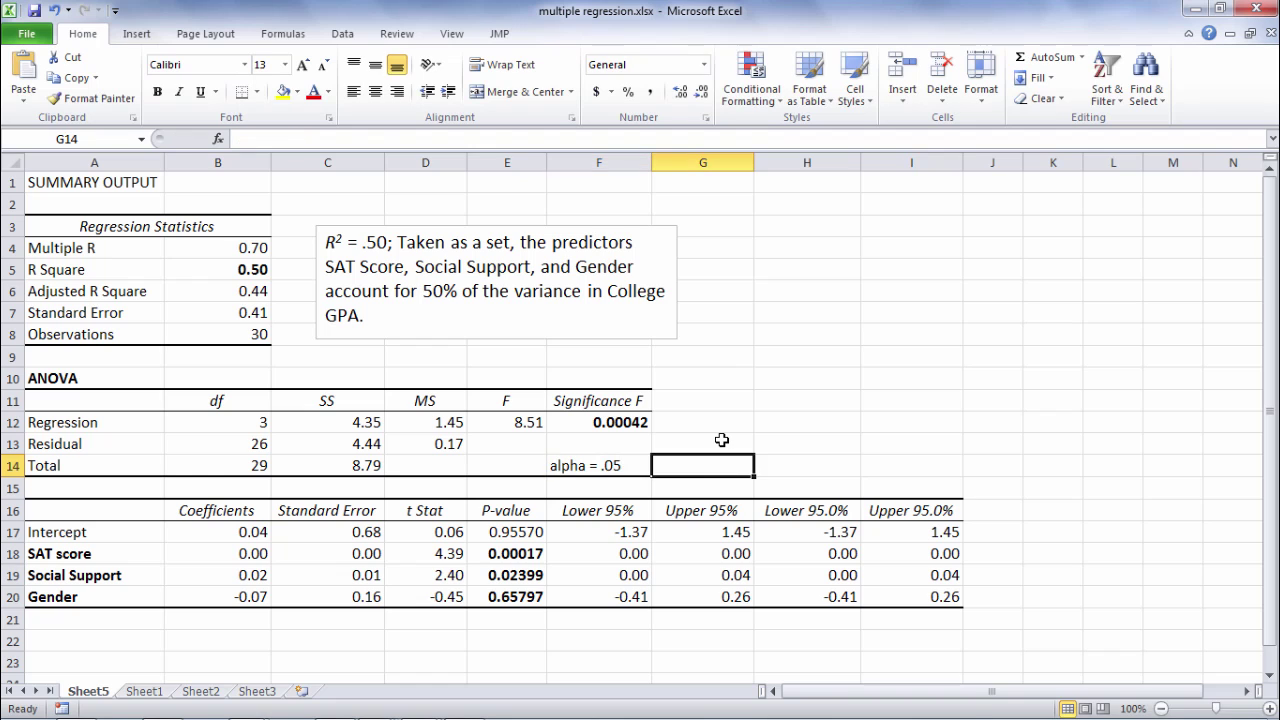
pyautogui.press('Up')
pyautogui.press('Up')
pyautogui.press('Left')
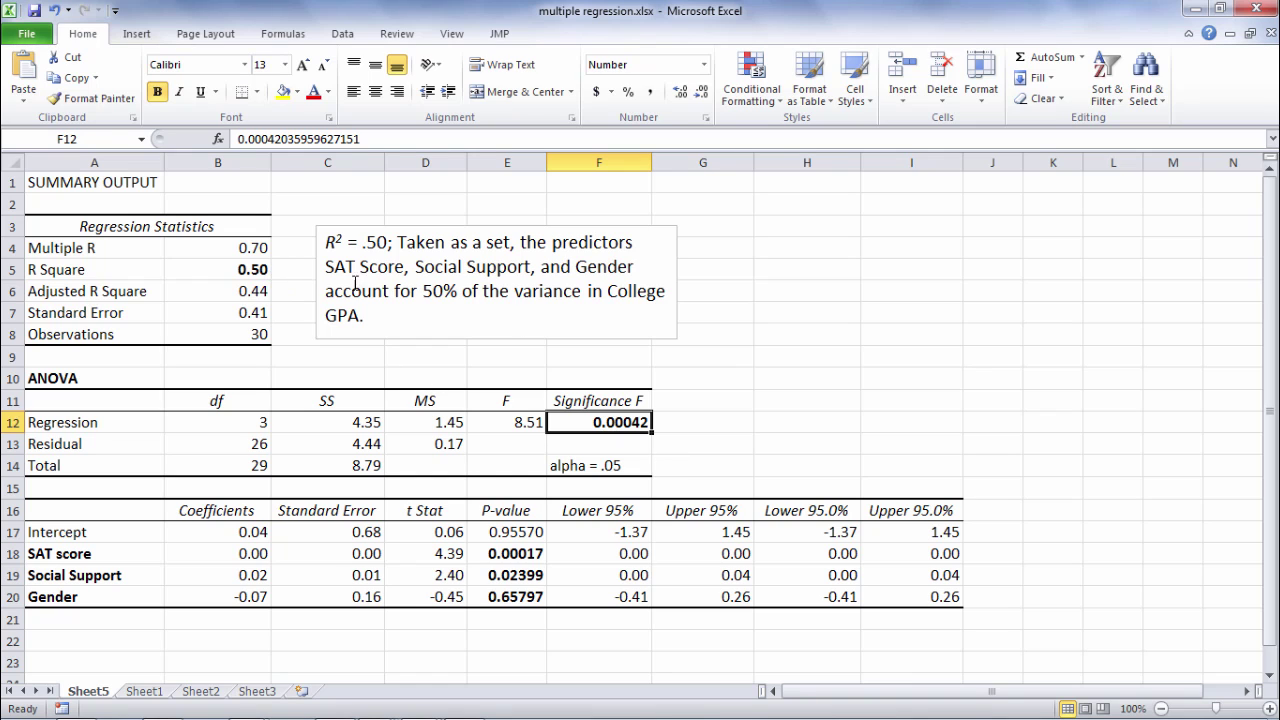
# Highlight the predictor names and the phrase about variance in College GPA in the R² text box
pyautogui.moveTo(329, 266); pyautogui.dragTo(595, 259)
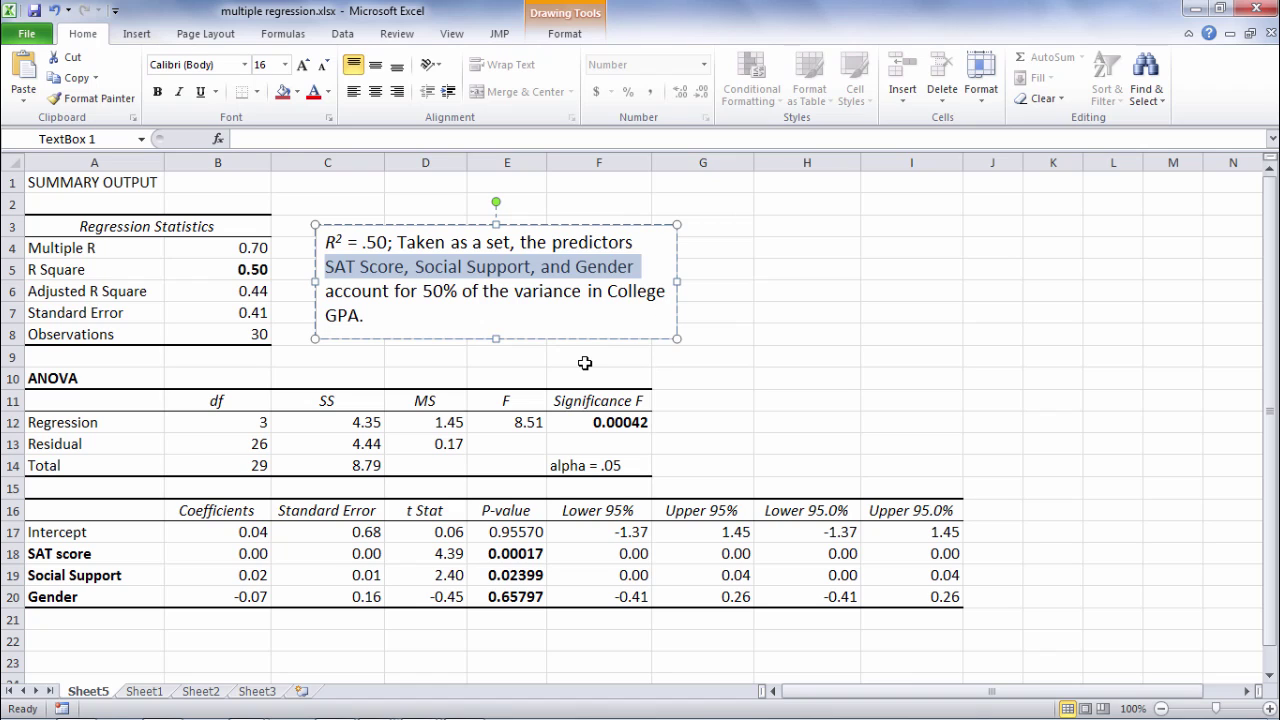
pyautogui.moveTo(515, 290); pyautogui.dragTo(542, 317)
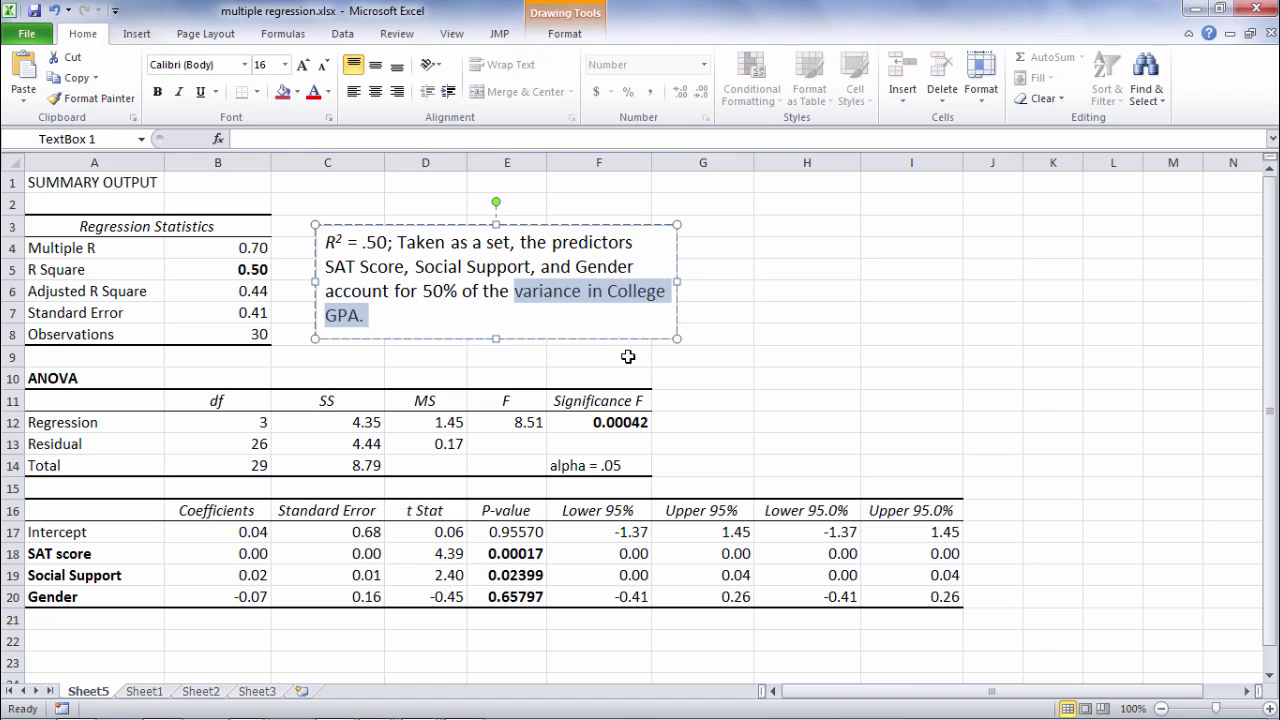
pyautogui.click(702, 397)
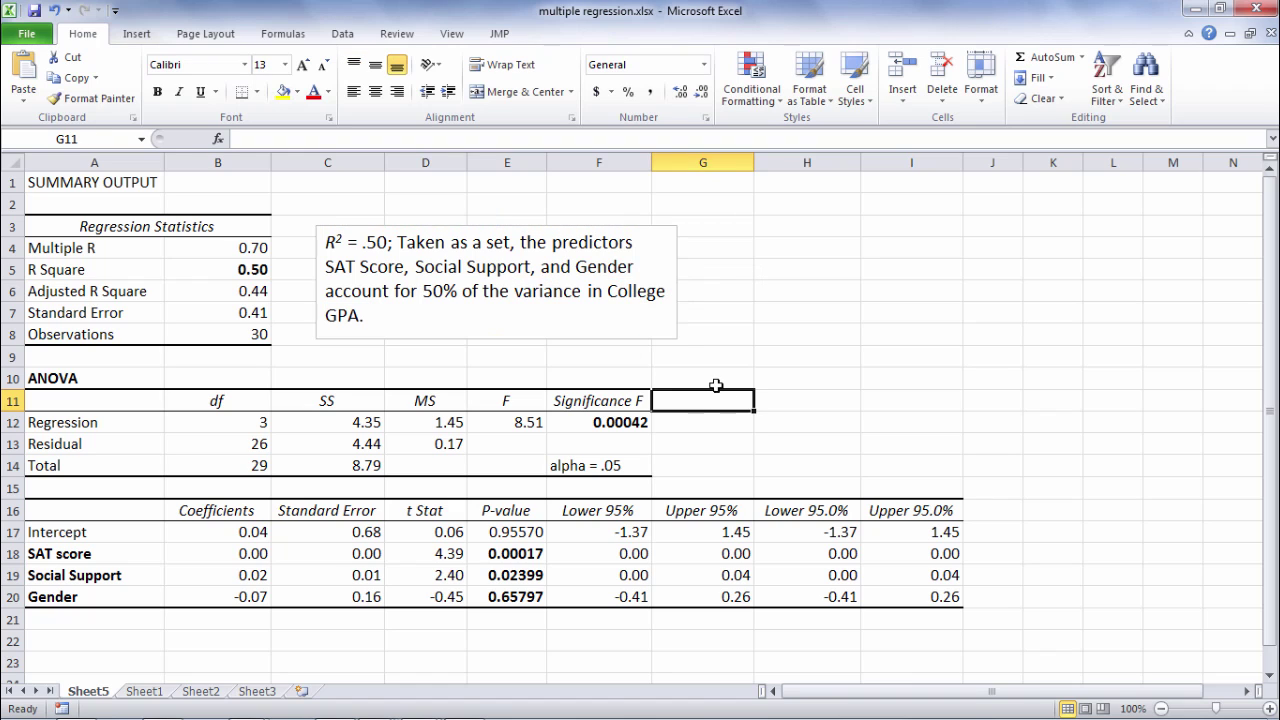
# Paste the copied text box reporting the overall regression model at G10 and move it slightly clear of the ANOVA table
pyautogui.click(712, 378)
pyautogui.hotkey('ctrl', 'v')
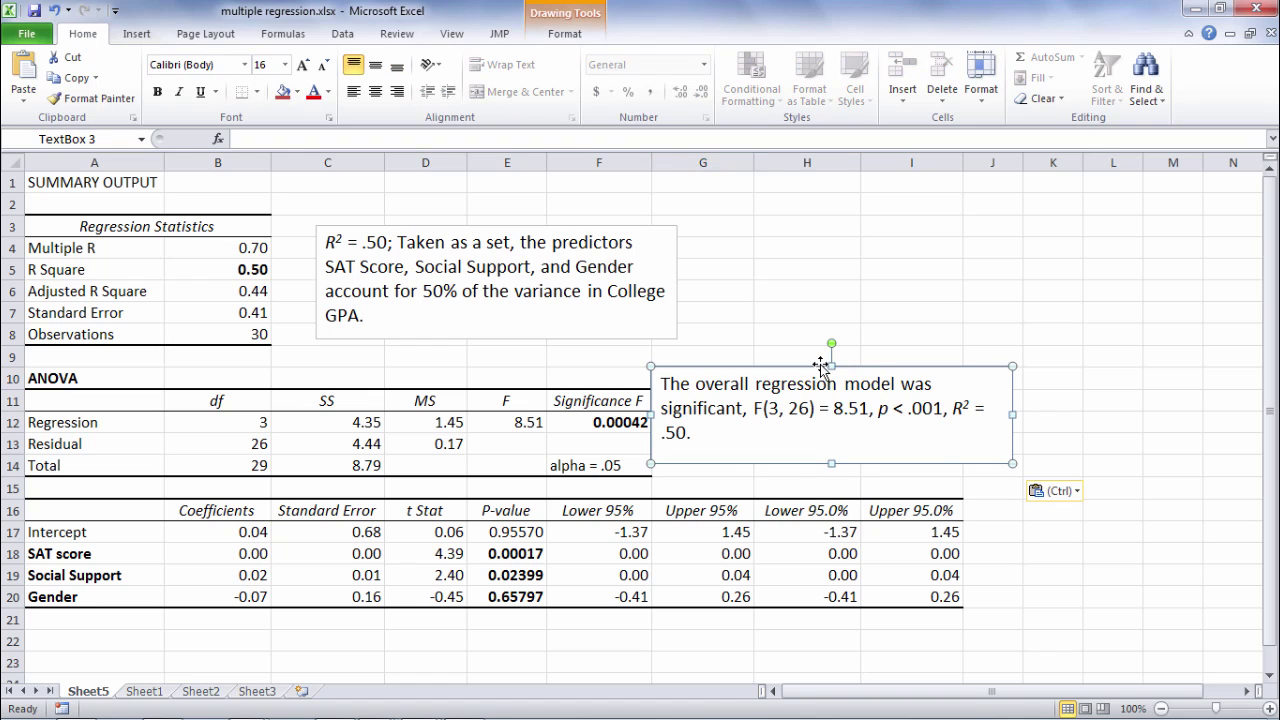
pyautogui.moveTo(819, 361); pyautogui.dragTo(853, 356)
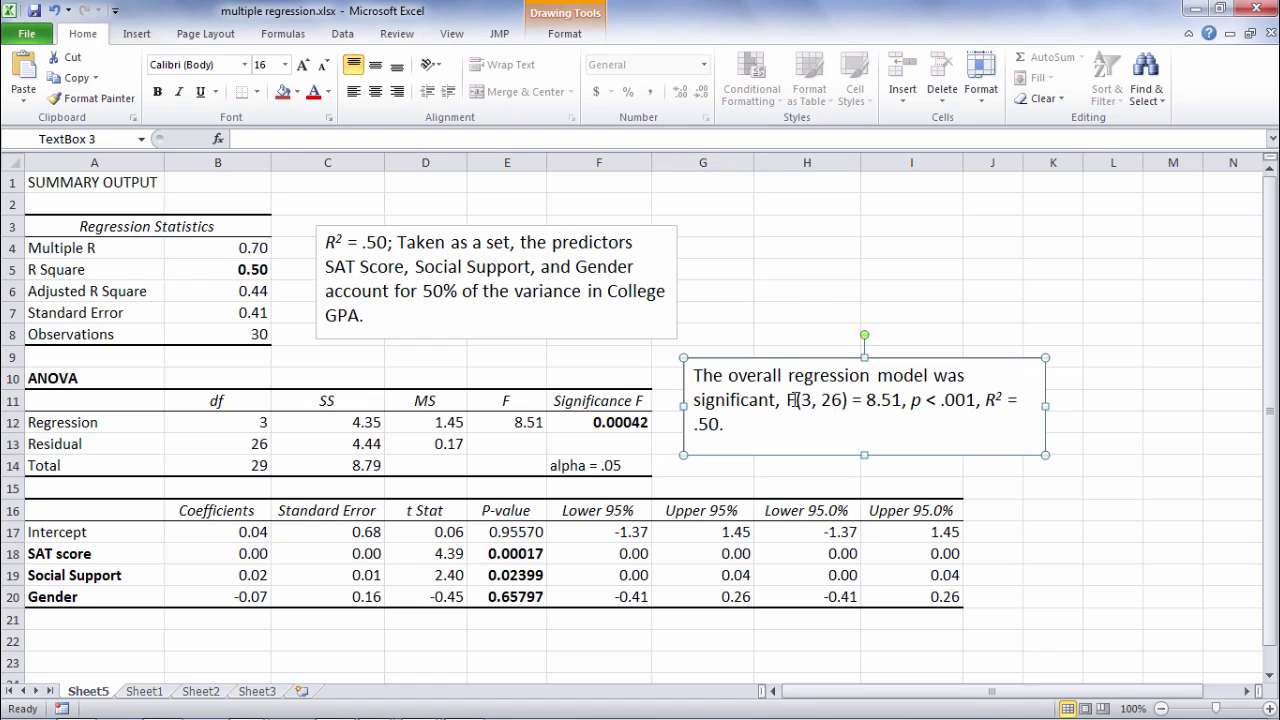
# Compare the degrees of freedom, F, p and R² reported in the new text box with the values in the output tables
pyautogui.moveTo(800, 400); pyautogui.dragTo(846, 400)
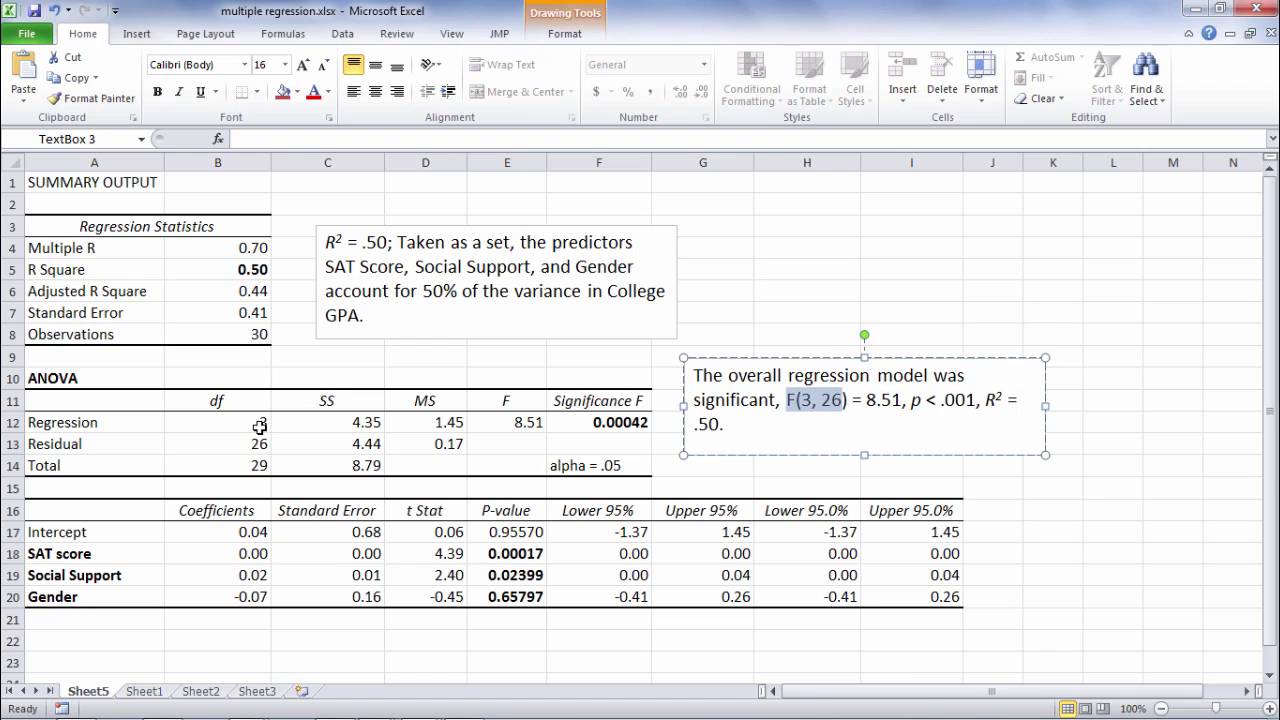
pyautogui.moveTo(258, 424); pyautogui.dragTo(260, 452)
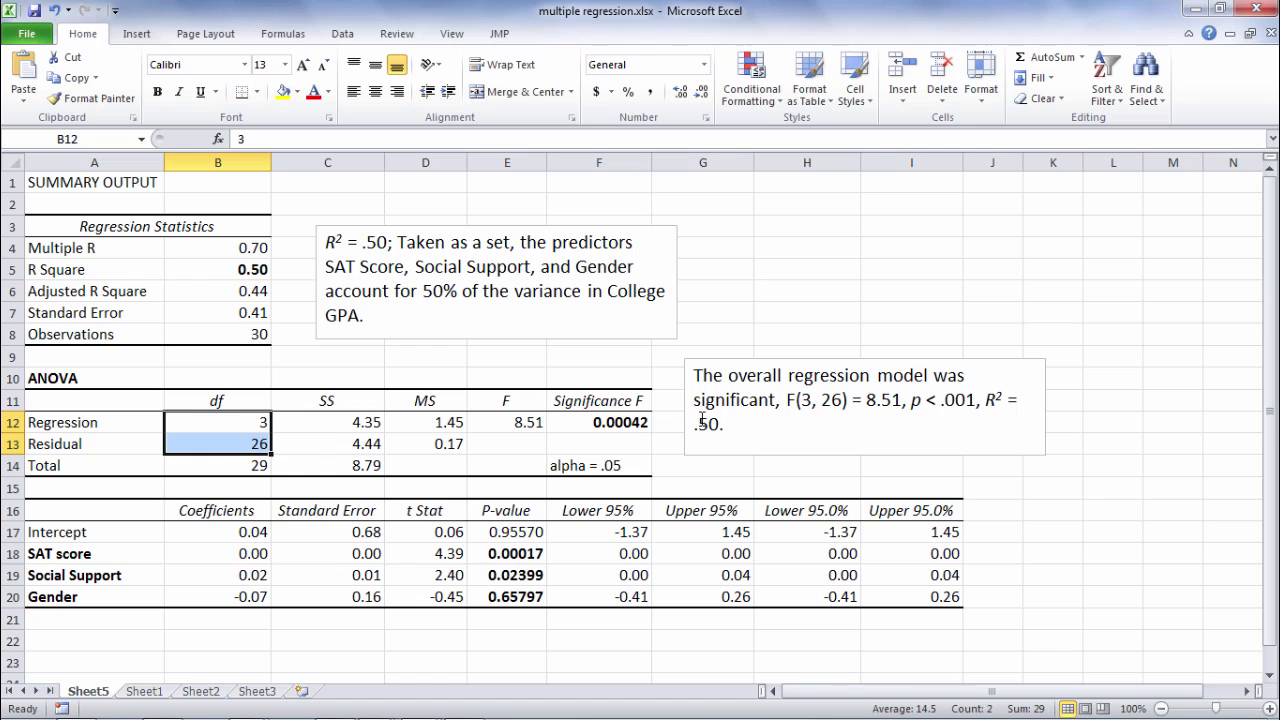
pyautogui.moveTo(867, 400); pyautogui.dragTo(903, 400)
pyautogui.click(536, 430)
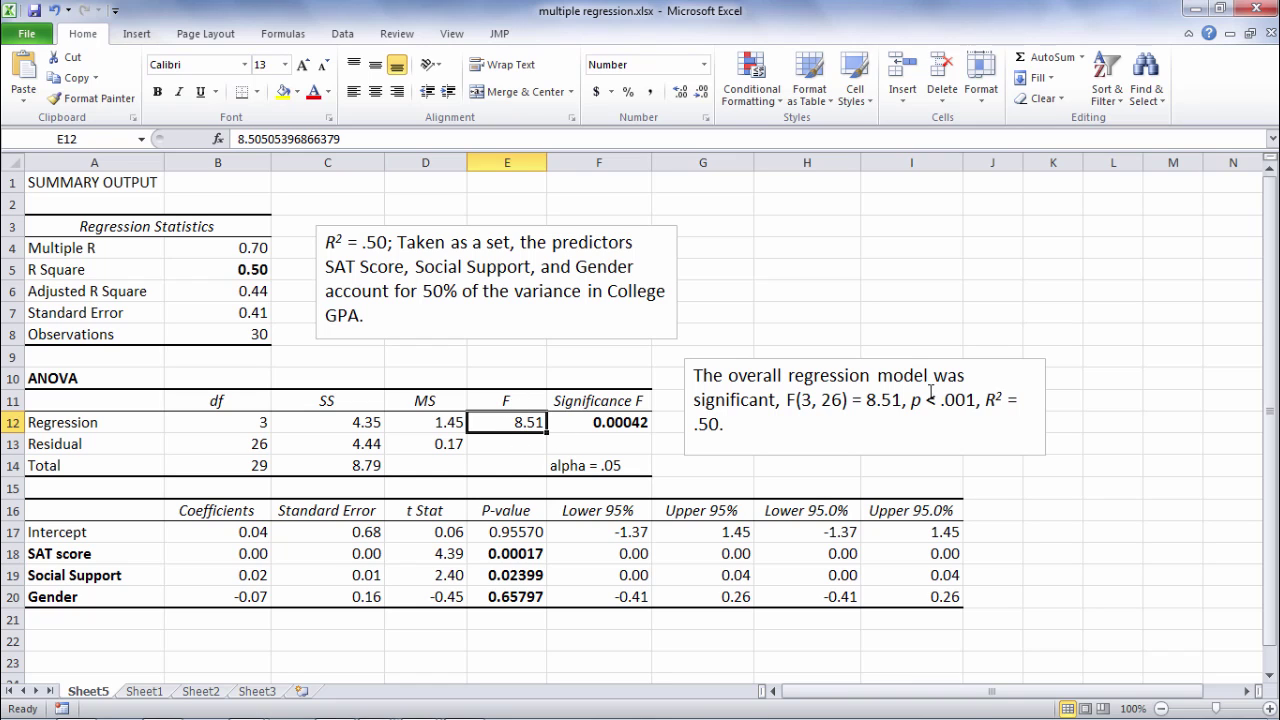
pyautogui.moveTo(911, 400); pyautogui.dragTo(976, 400)
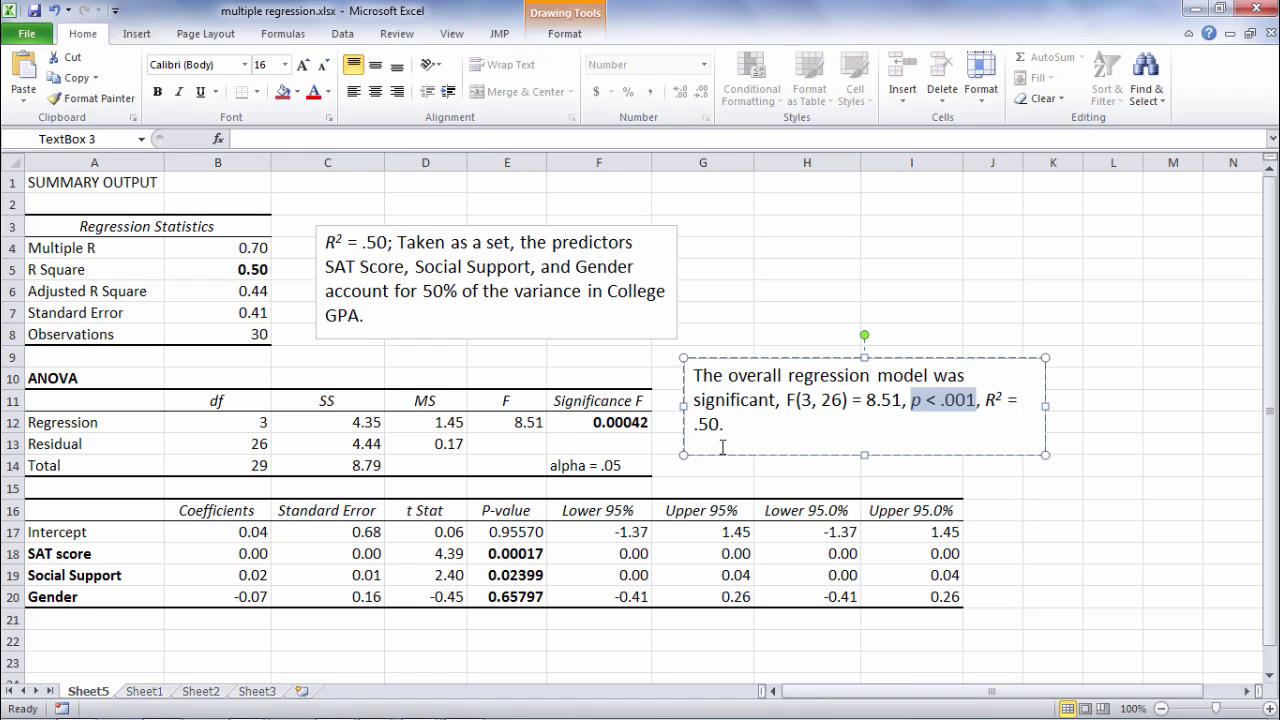
pyautogui.moveTo(986, 399); pyautogui.dragTo(946, 417)
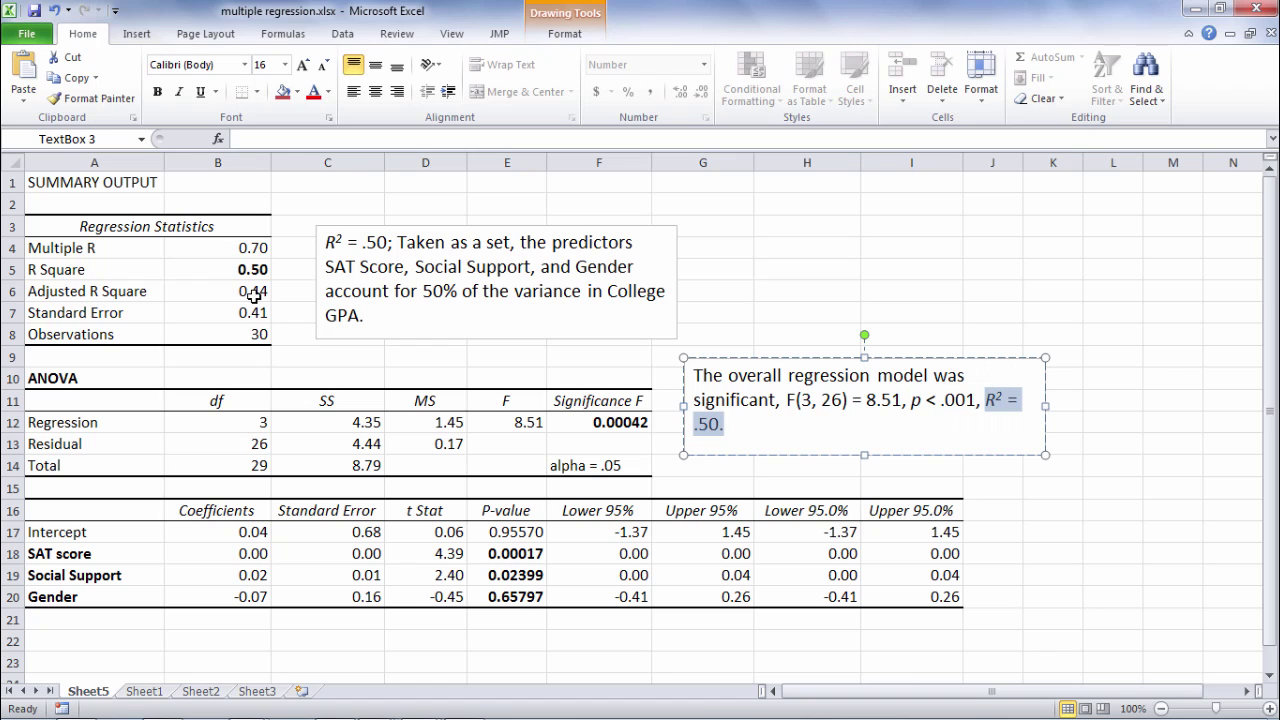
pyautogui.click(230, 268)
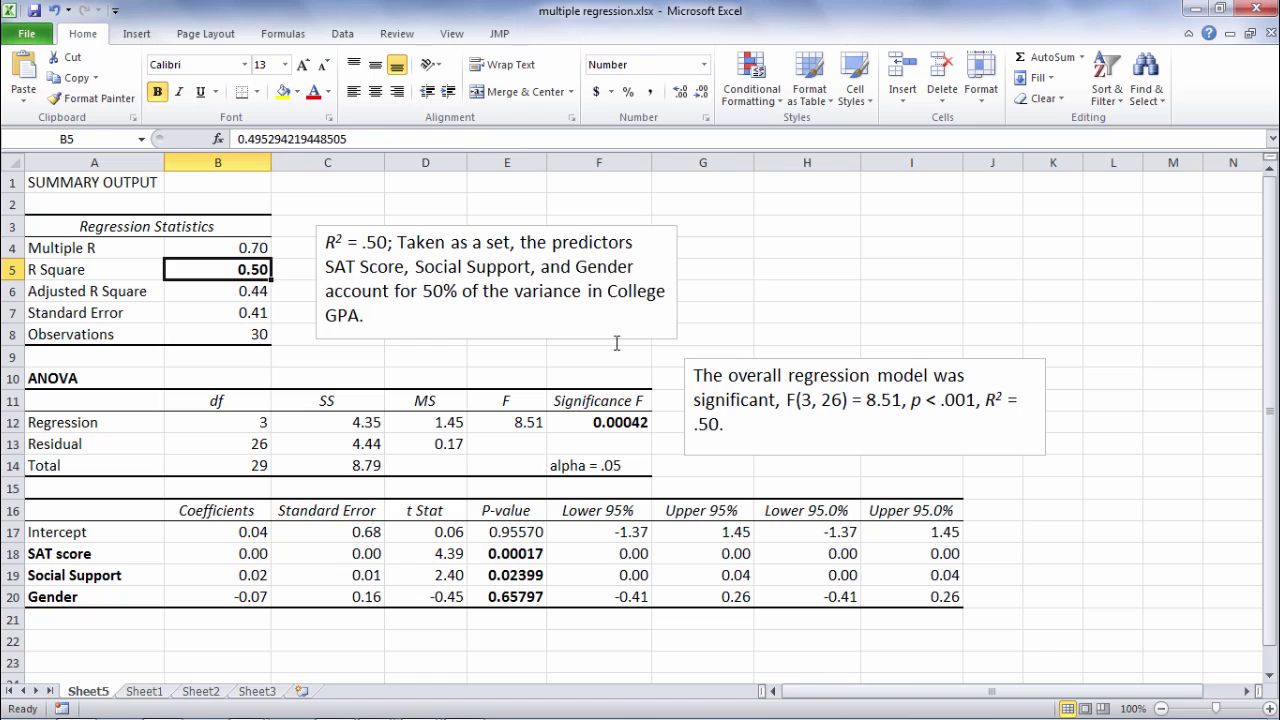
# Italicize the letter F of the F statistic in the overall regression model text box
pyautogui.doubleClick(791, 400)
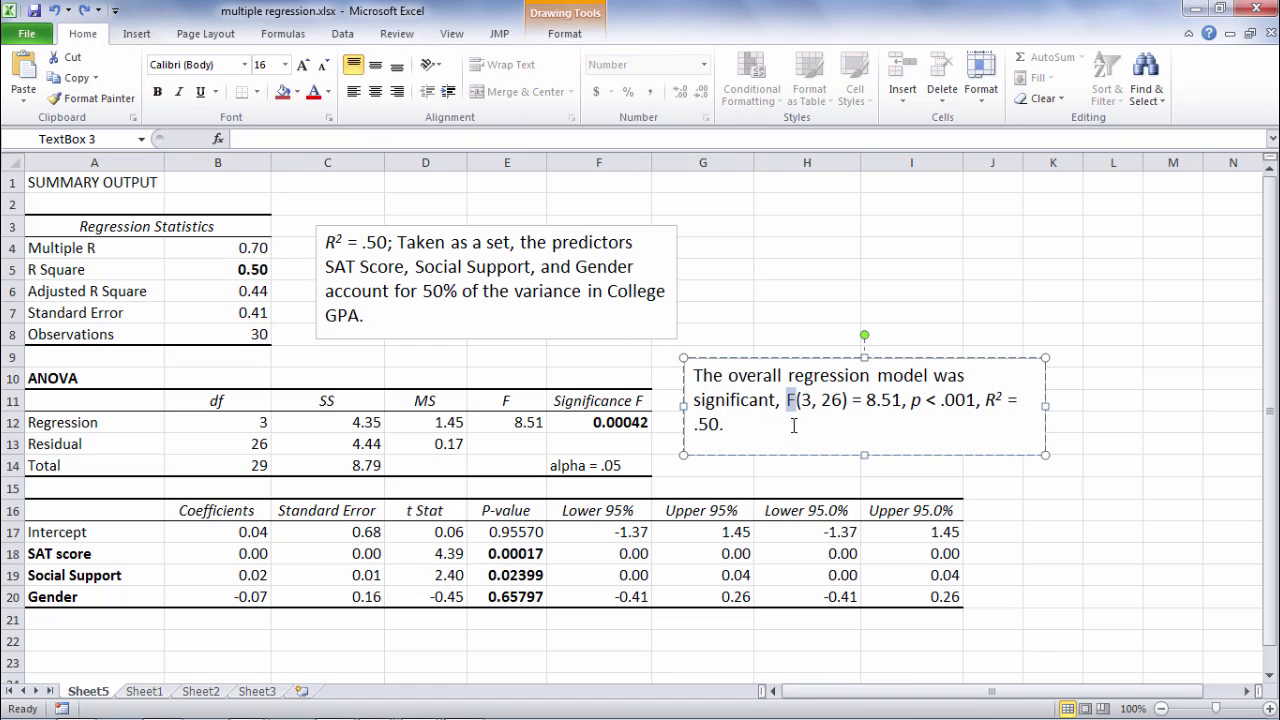
pyautogui.hotkey('ctrl', 'i')
pyautogui.click(791, 461)
pyautogui.click(906, 482)
pyautogui.click(852, 418)
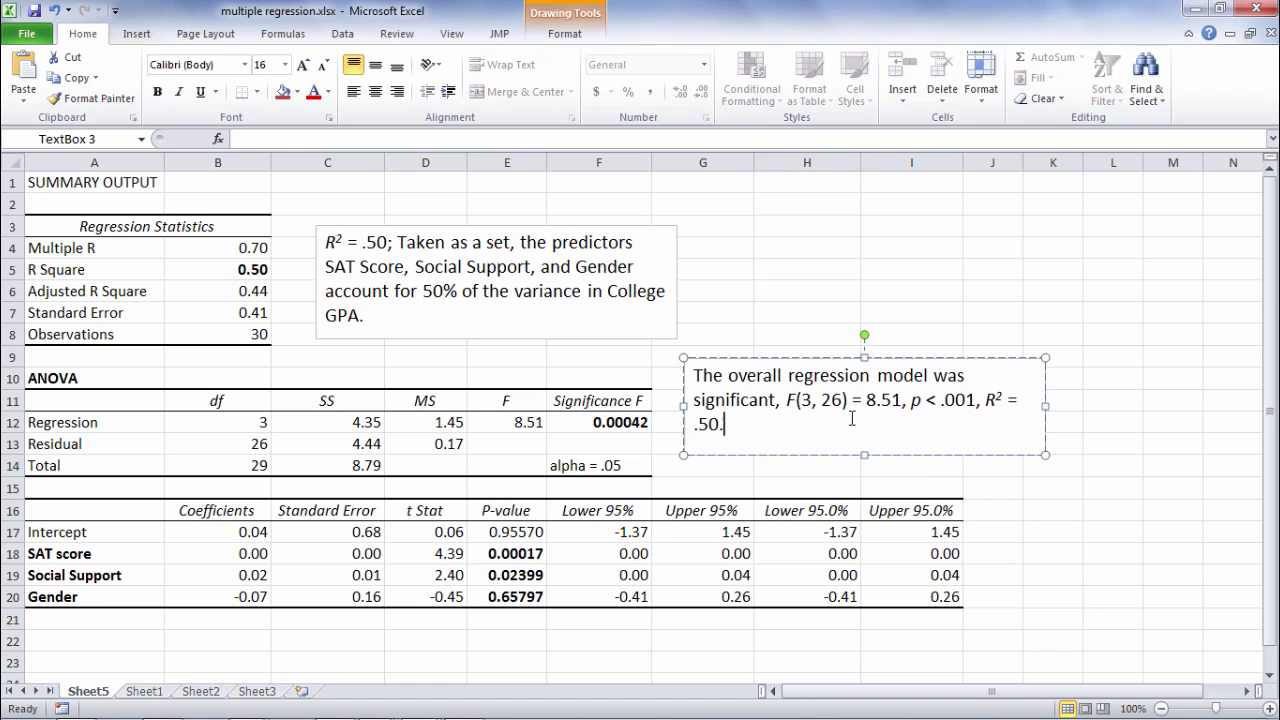
# Review the ANOVA heading together with the F test and p-value reported in the overall model text box
pyautogui.click(42, 386)
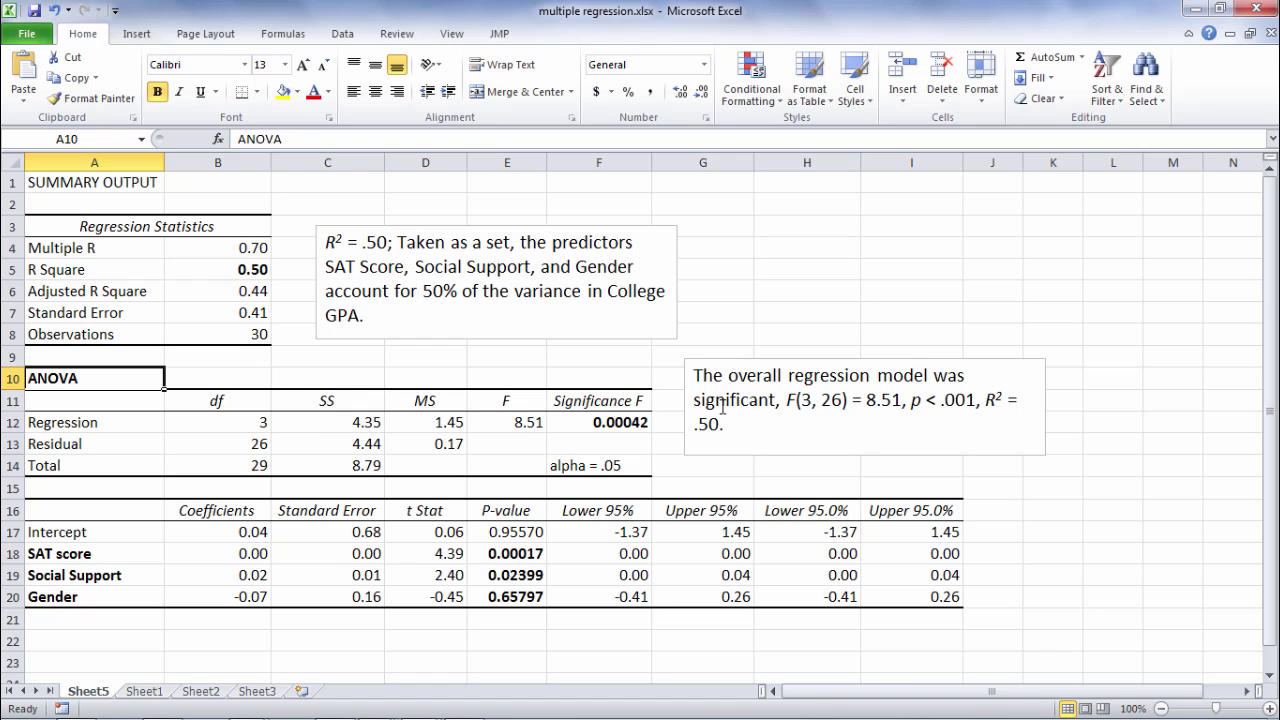
pyautogui.click(814, 388)
pyautogui.moveTo(788, 400)
pyautogui.mouseDown()
pyautogui.moveTo(806, 418)
pyautogui.moveTo(786, 405)
pyautogui.moveTo(972, 402)
pyautogui.mouseUp()
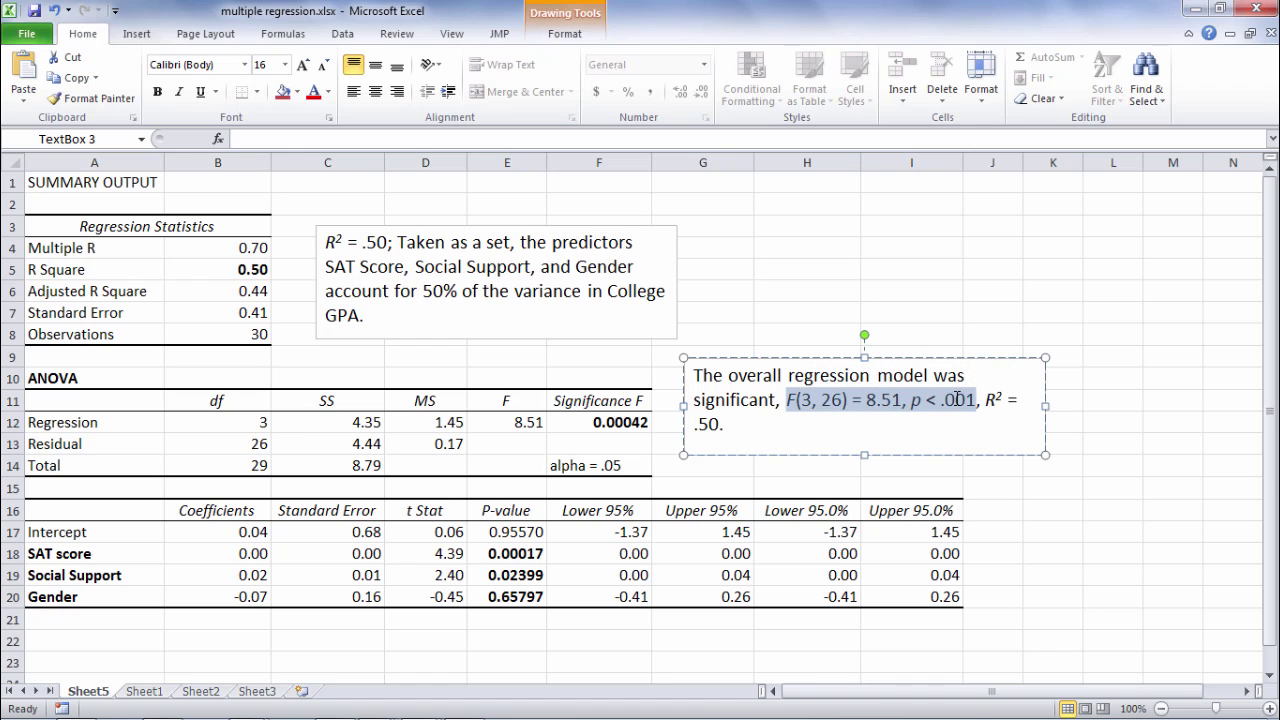
pyautogui.click(54, 378)
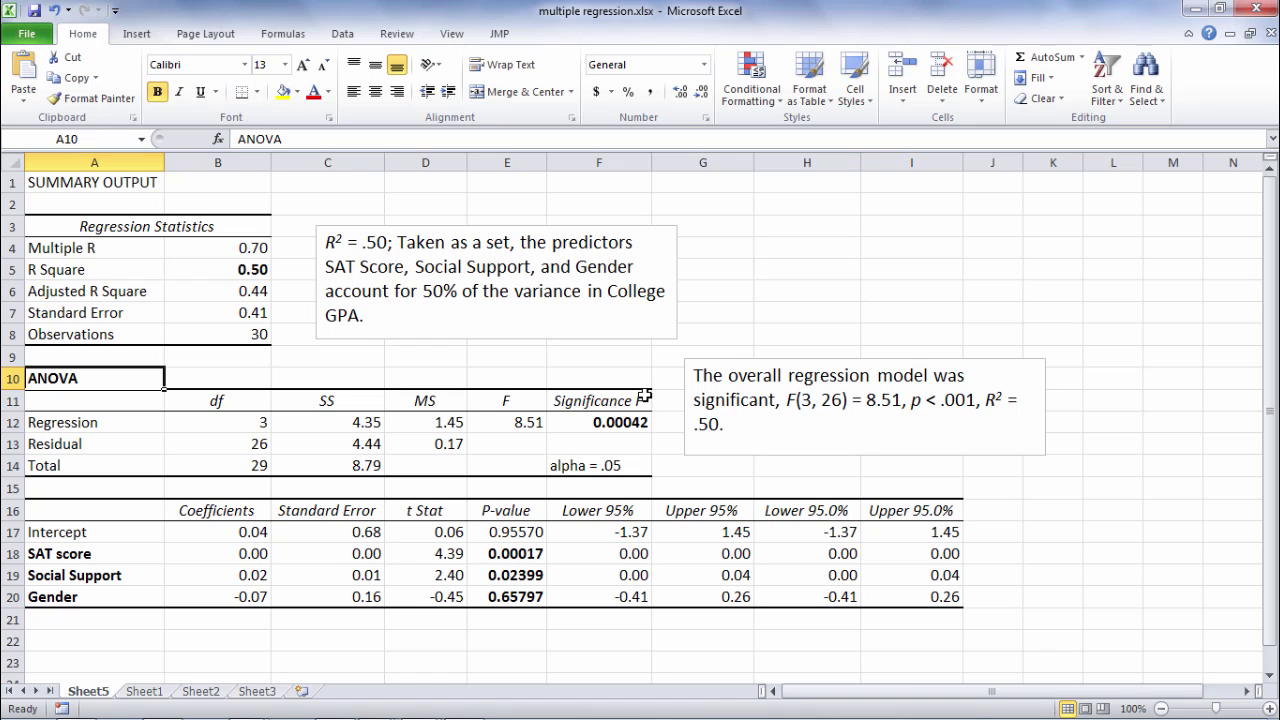
# Examine the individual predictors SAT score, Social Support and Gender in the coefficients table, separately and as a set
pyautogui.click(72, 558)
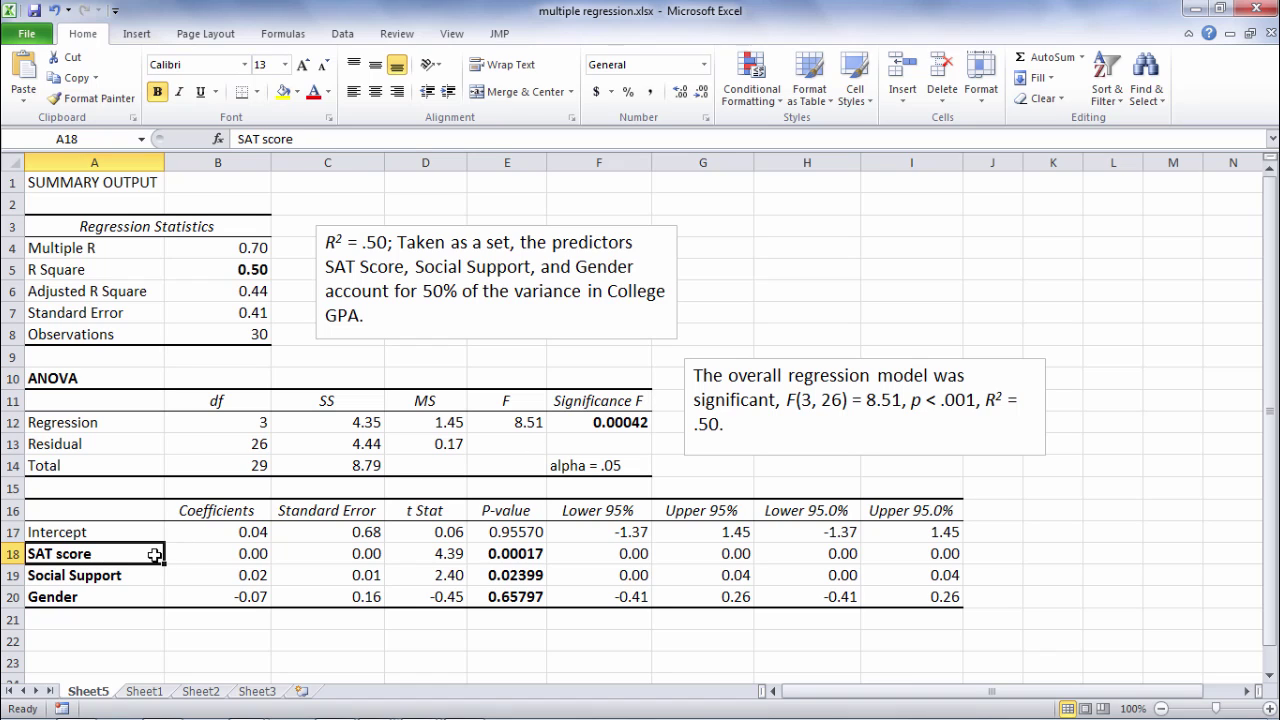
pyautogui.click(107, 577)
pyautogui.click(130, 598)
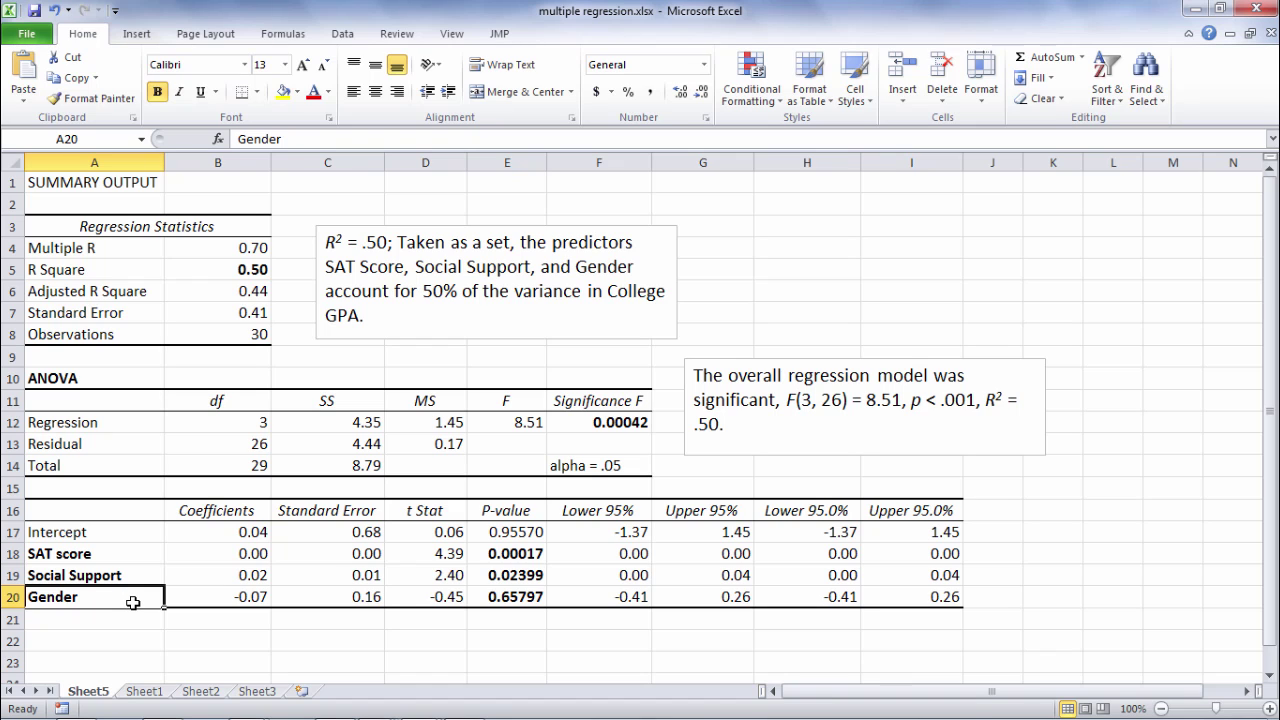
pyautogui.click(121, 558)
pyautogui.click(124, 576)
pyautogui.click(118, 596)
pyautogui.click(133, 573)
pyautogui.click(132, 558)
pyautogui.click(128, 579)
pyautogui.click(130, 595)
pyautogui.click(128, 558)
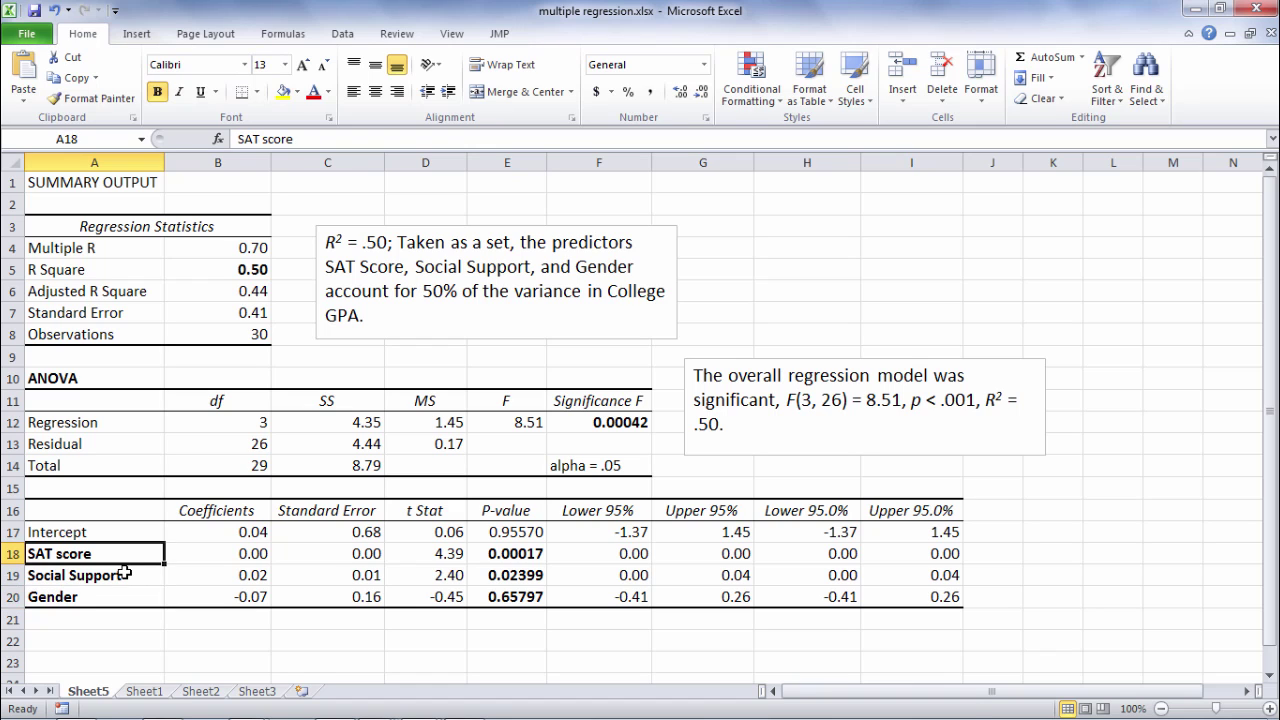
pyautogui.moveTo(128, 558); pyautogui.dragTo(130, 602)
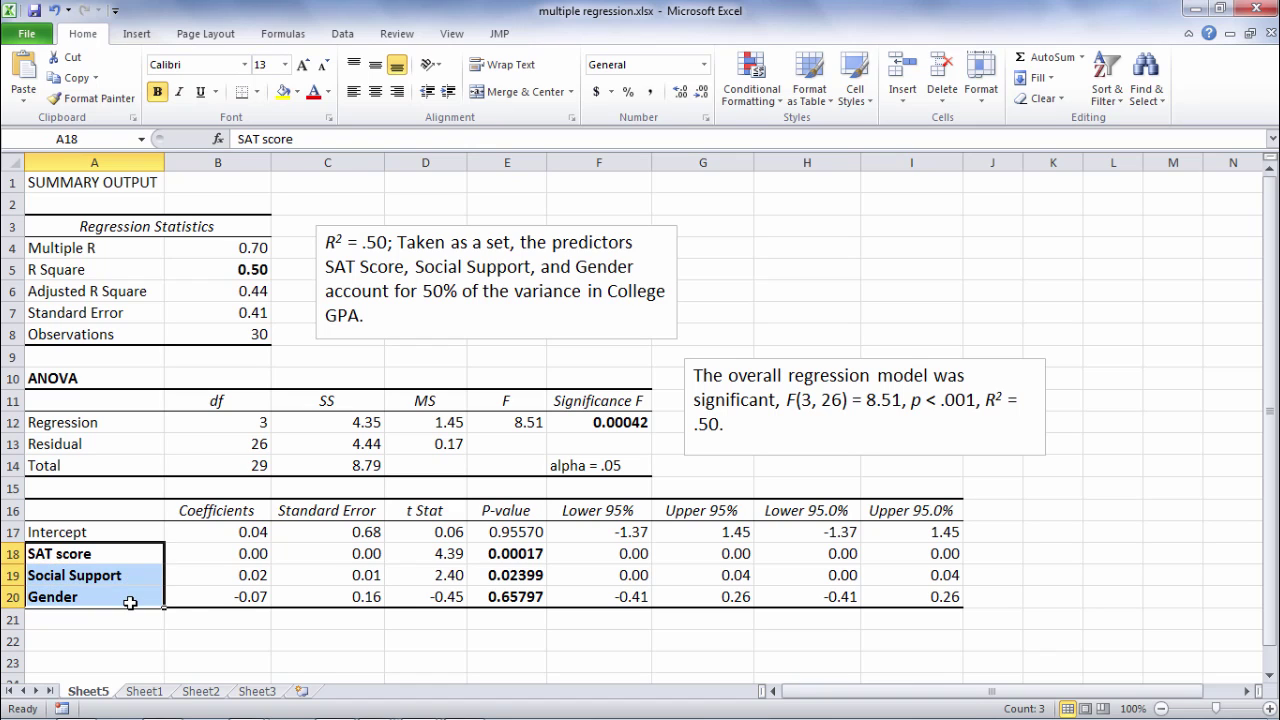
pyautogui.click(190, 614)
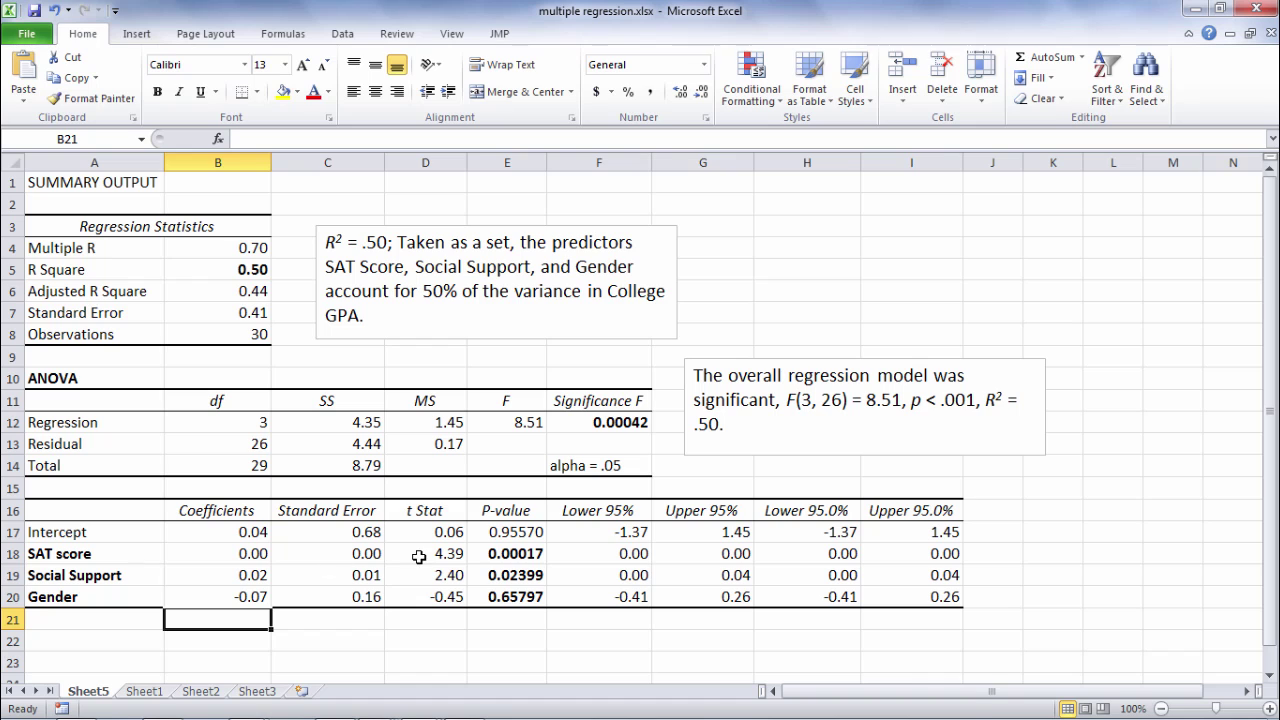
# Enter the note "alpha = .05" in cell E22, below the P-value column of the coefficients table
pyautogui.click(1052, 532)
pyautogui.click(83, 641)
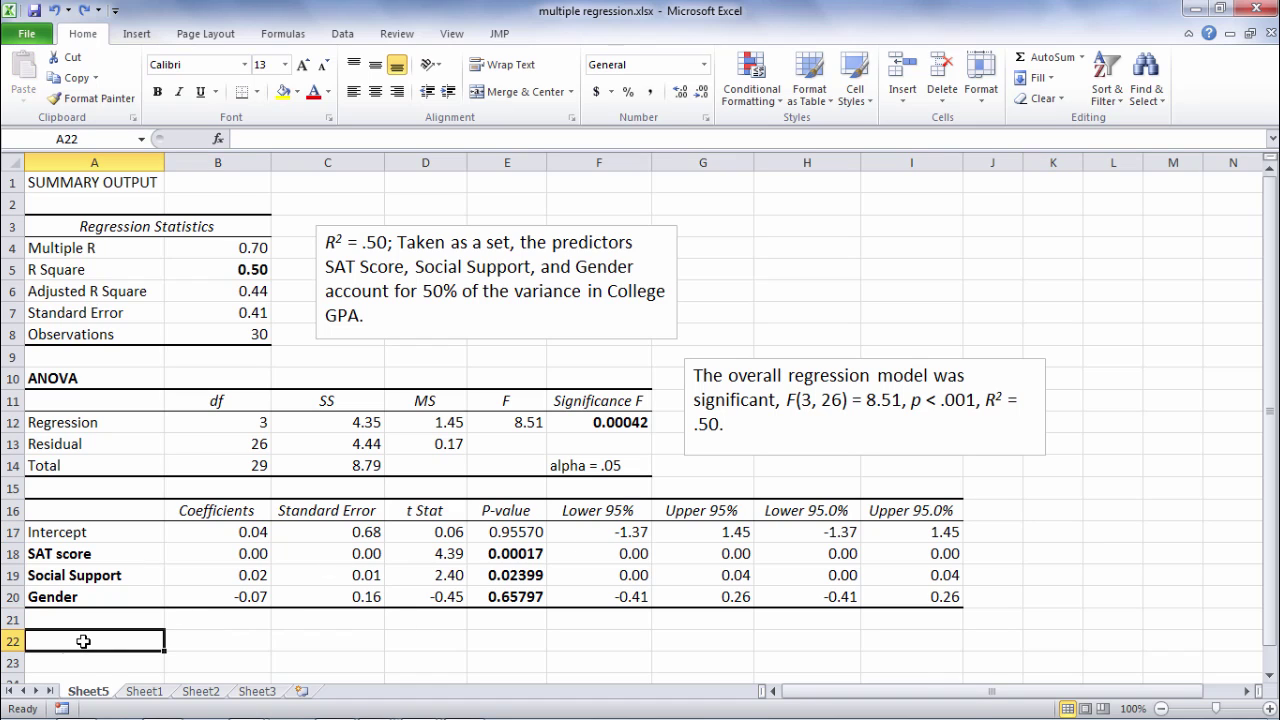
pyautogui.click(484, 640)
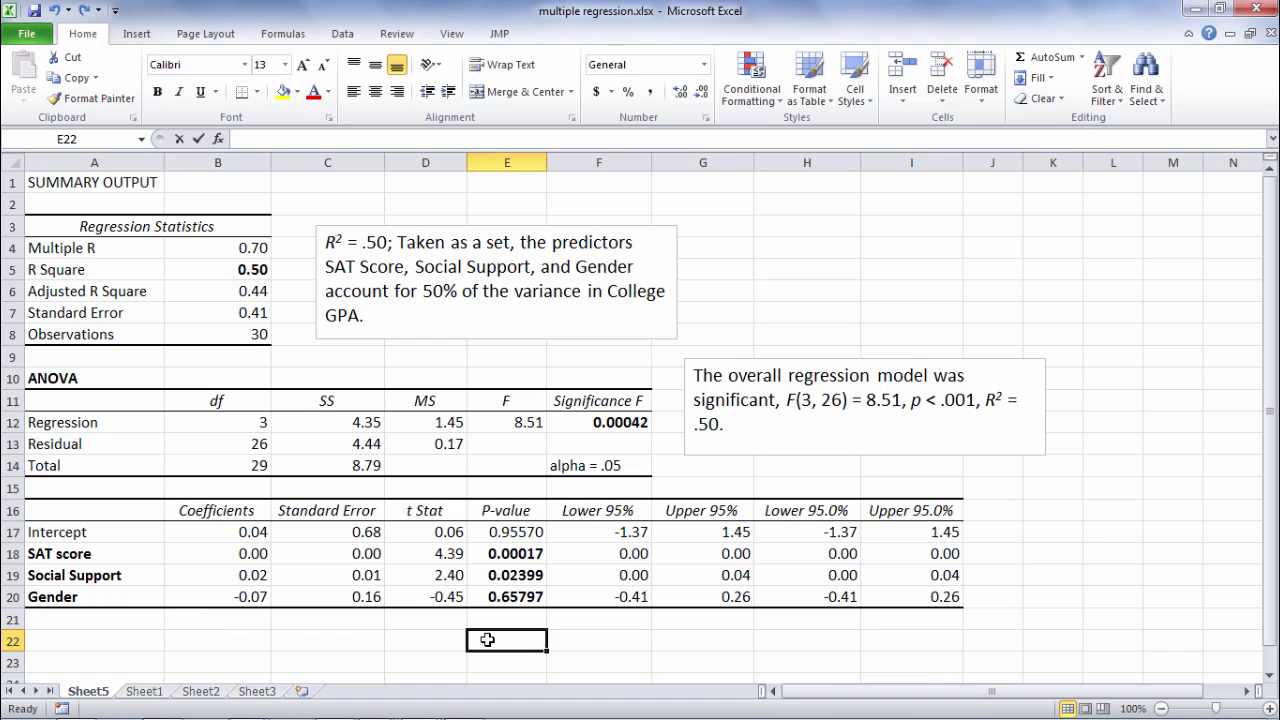
pyautogui.write('alpha = .')
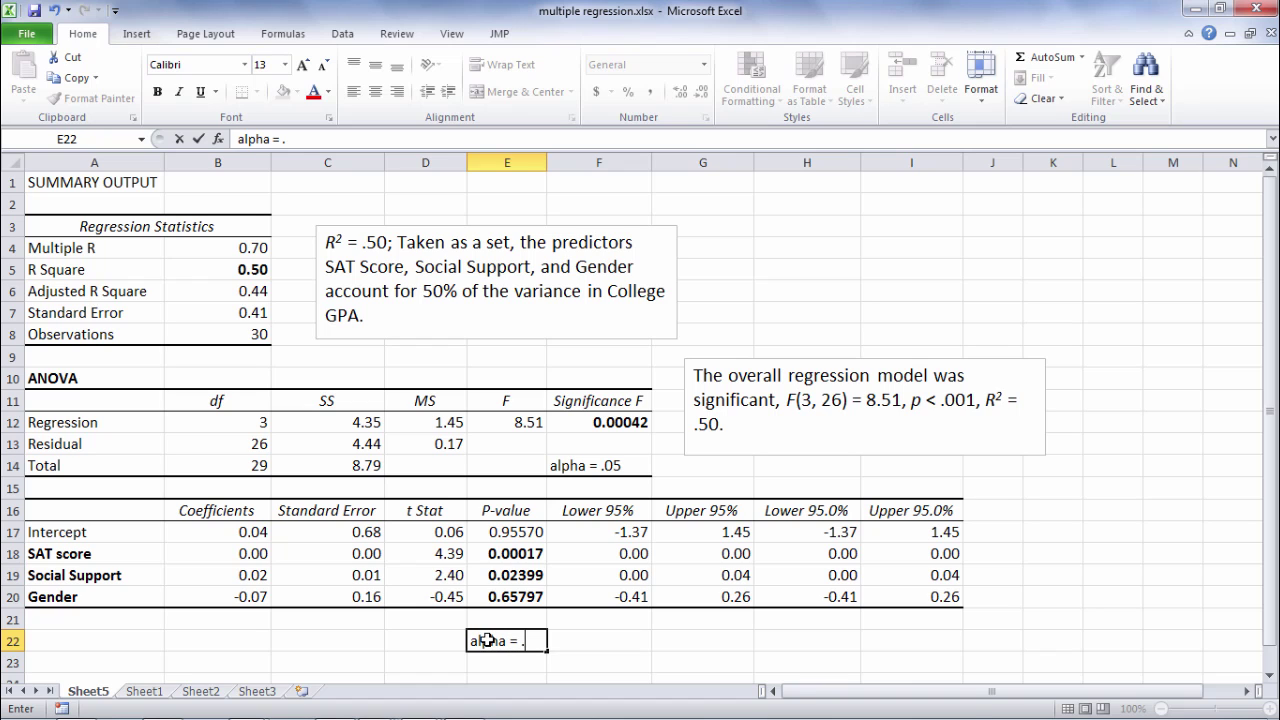
pyautogui.write('05')
pyautogui.press('Tab')
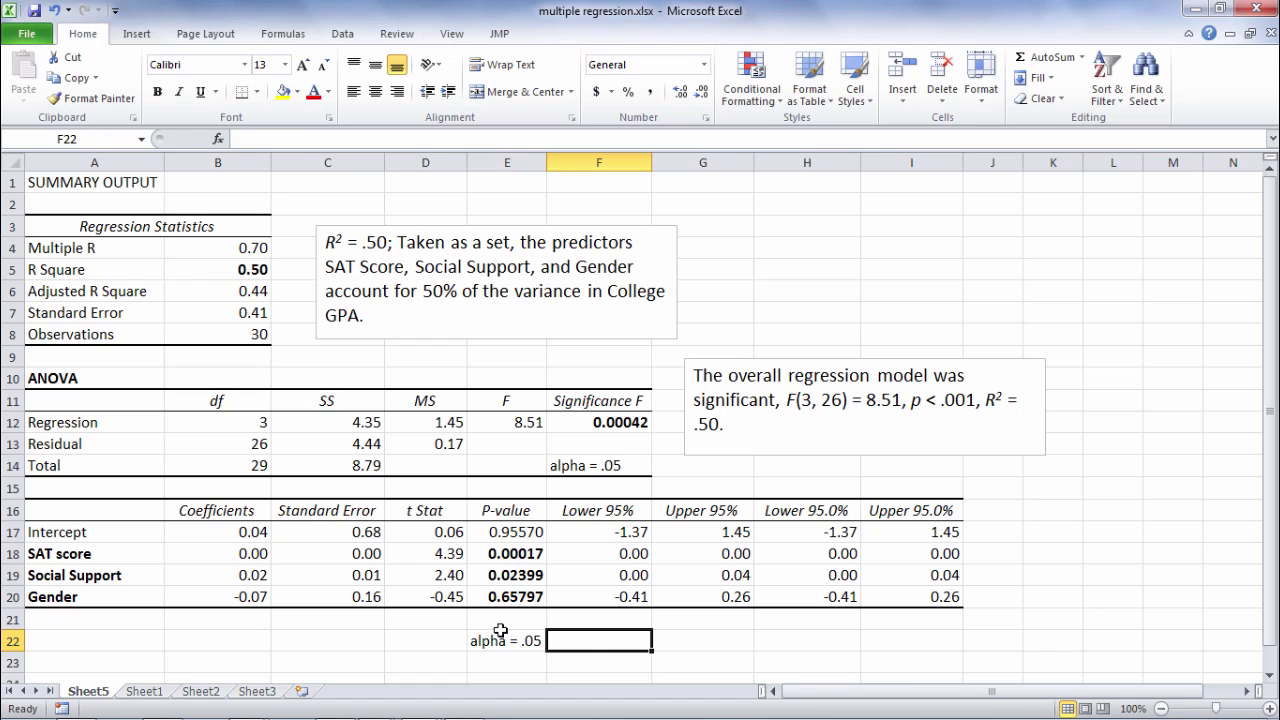
# Check the predictors' p-values against alpha and label SAT score and Social Support "SIG" in cells J18 and J19
pyautogui.click(498, 597)
pyautogui.click(498, 575)
pyautogui.click(500, 555)
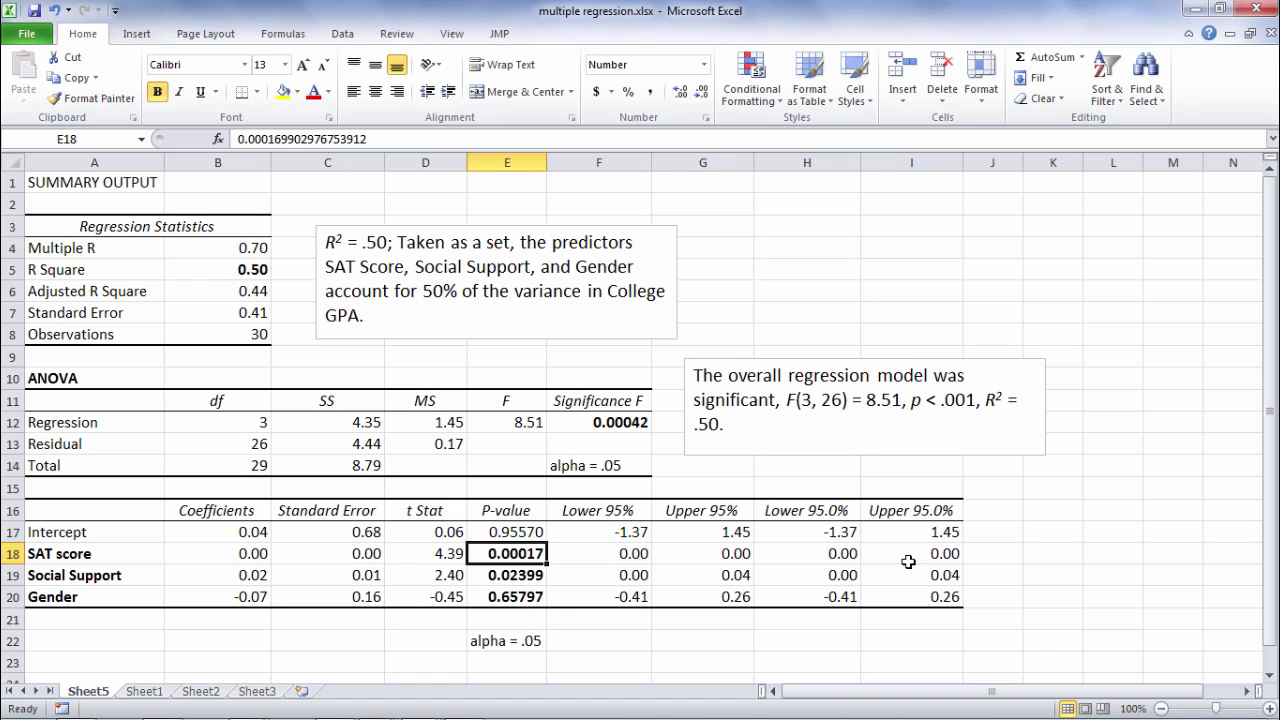
pyautogui.click(985, 550)
pyautogui.write('SIG')
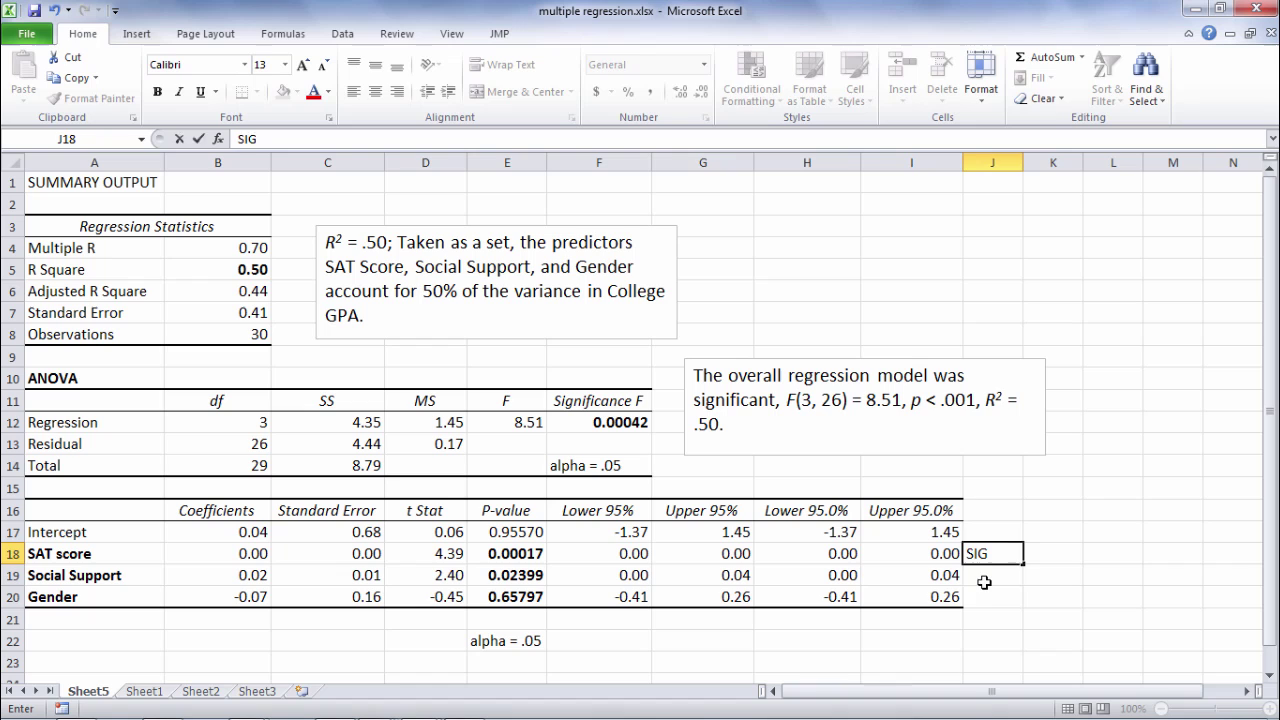
pyautogui.press('Return')
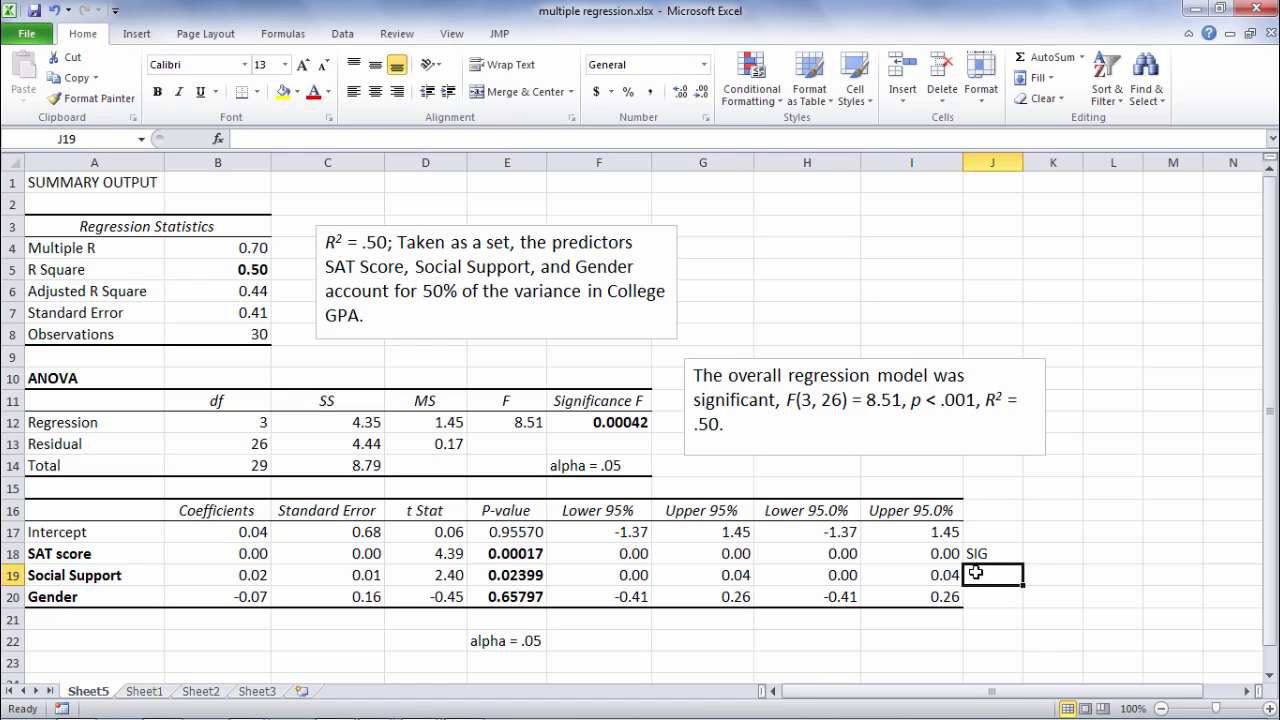
pyautogui.write('SIG')
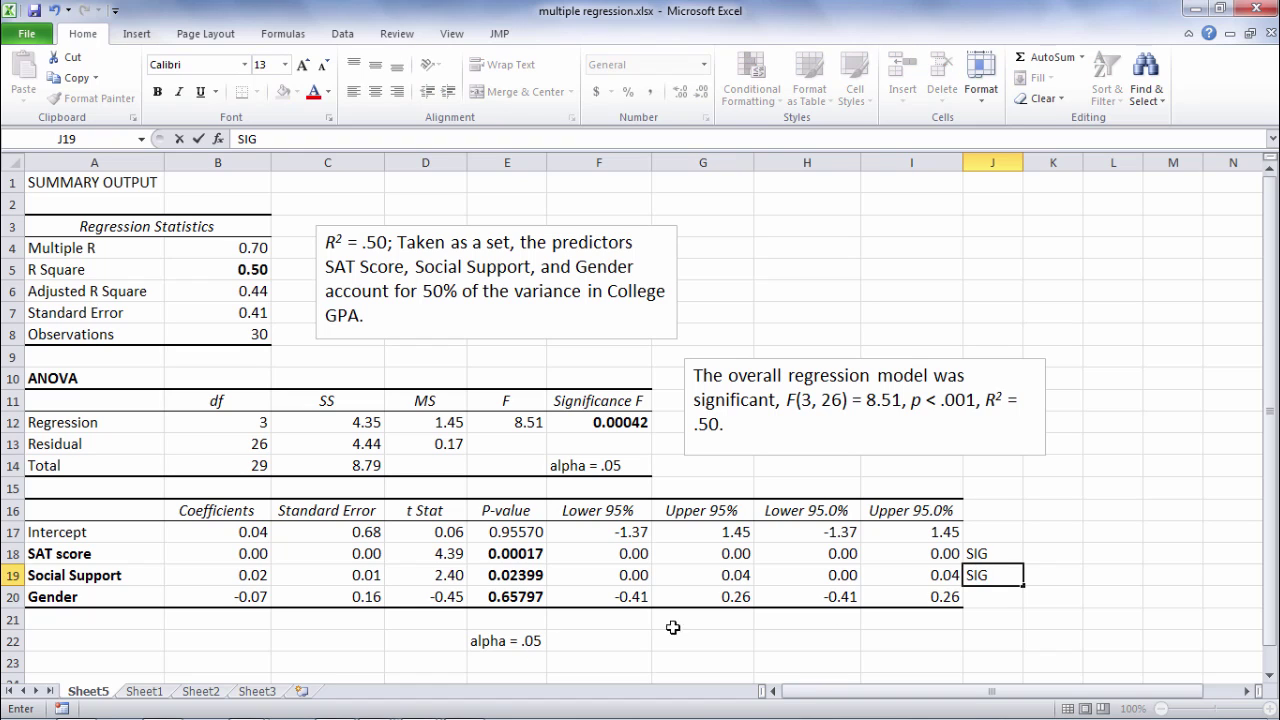
pyautogui.click(605, 638)
# Check Gender's p-value and label its row "NOT SIG" in cell J20
pyautogui.click(505, 600)
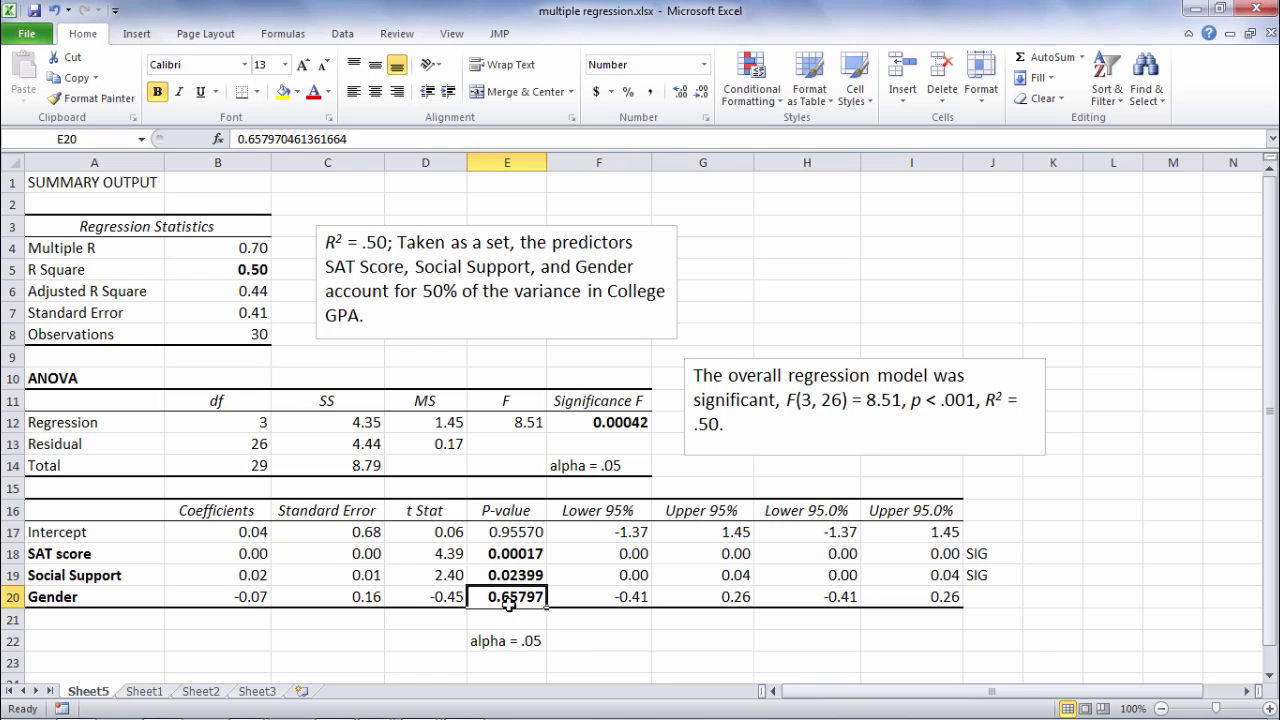
pyautogui.click(987, 596)
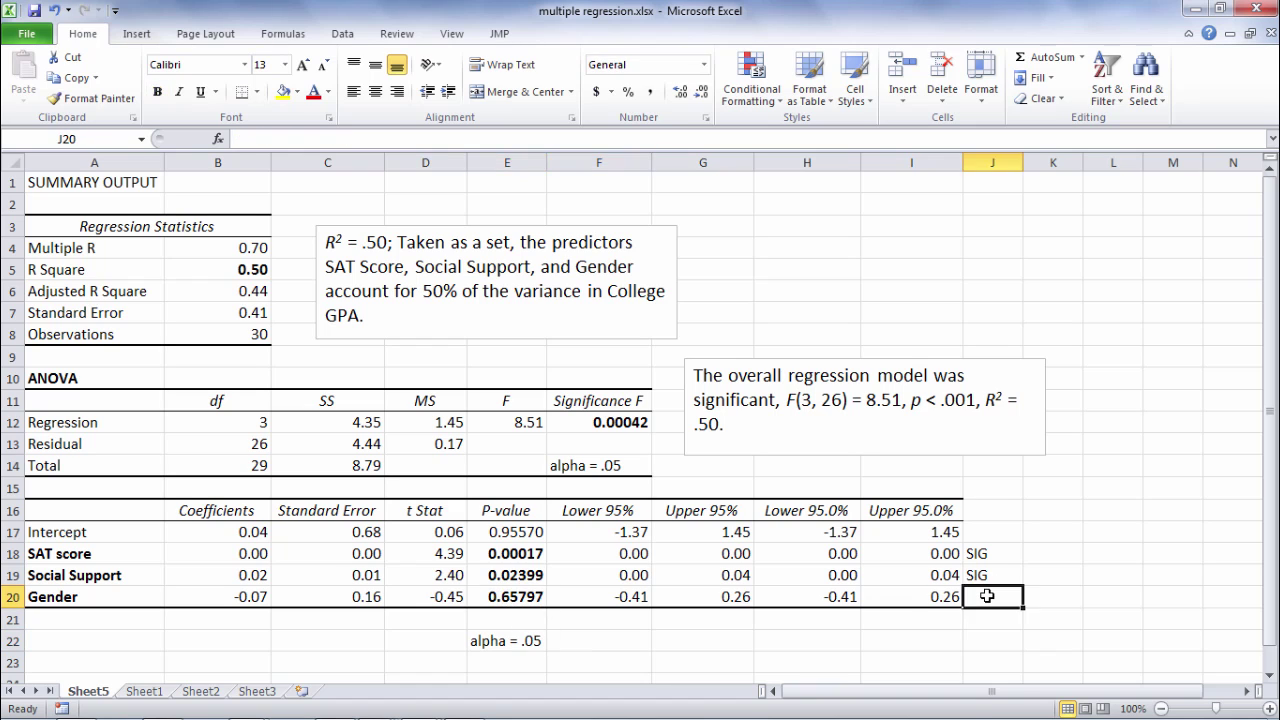
pyautogui.write('NOT SI')
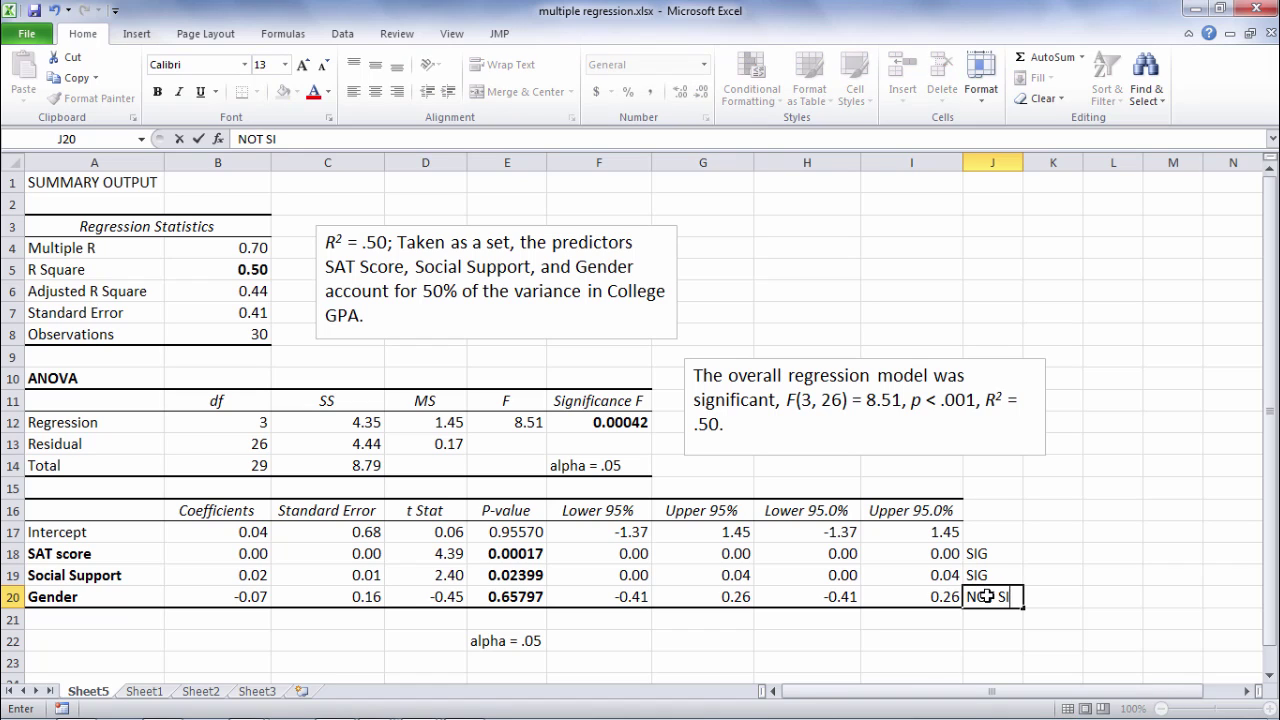
pyautogui.write('G')
pyautogui.press('Return')
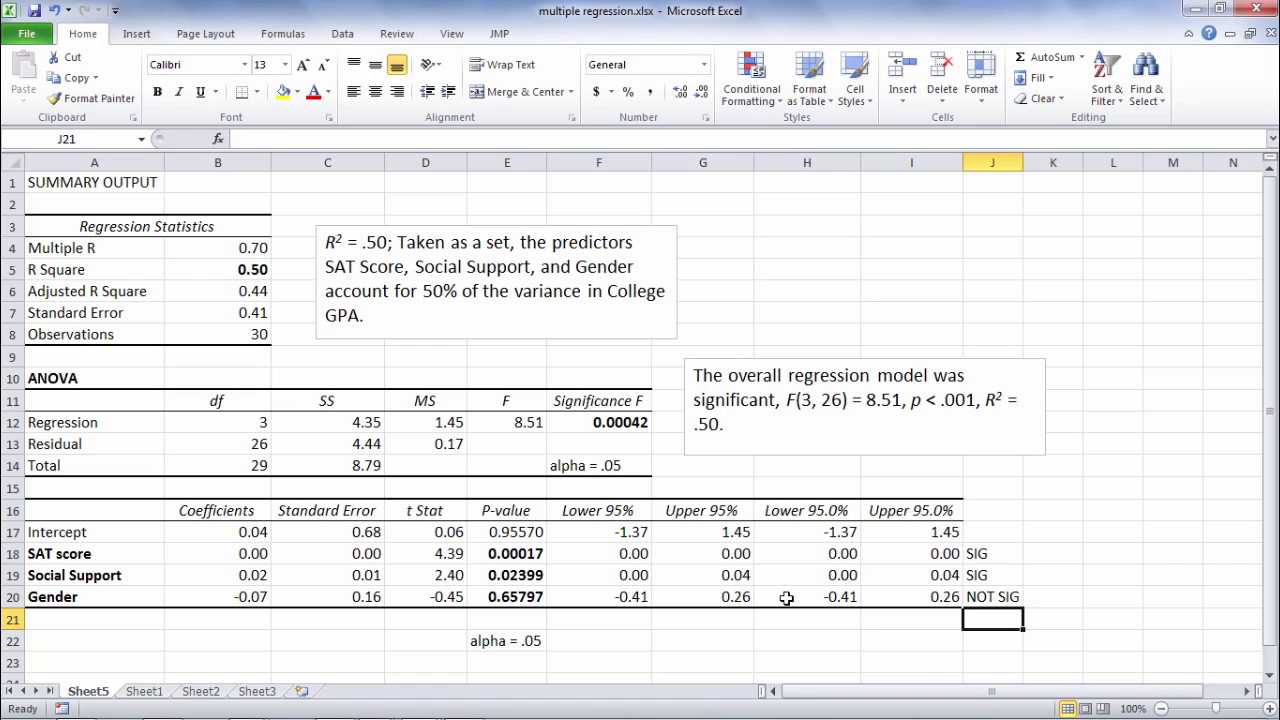
# Compare Gender's p-value in cell E20 with the alpha noted below the P-value column
pyautogui.click(530, 602)
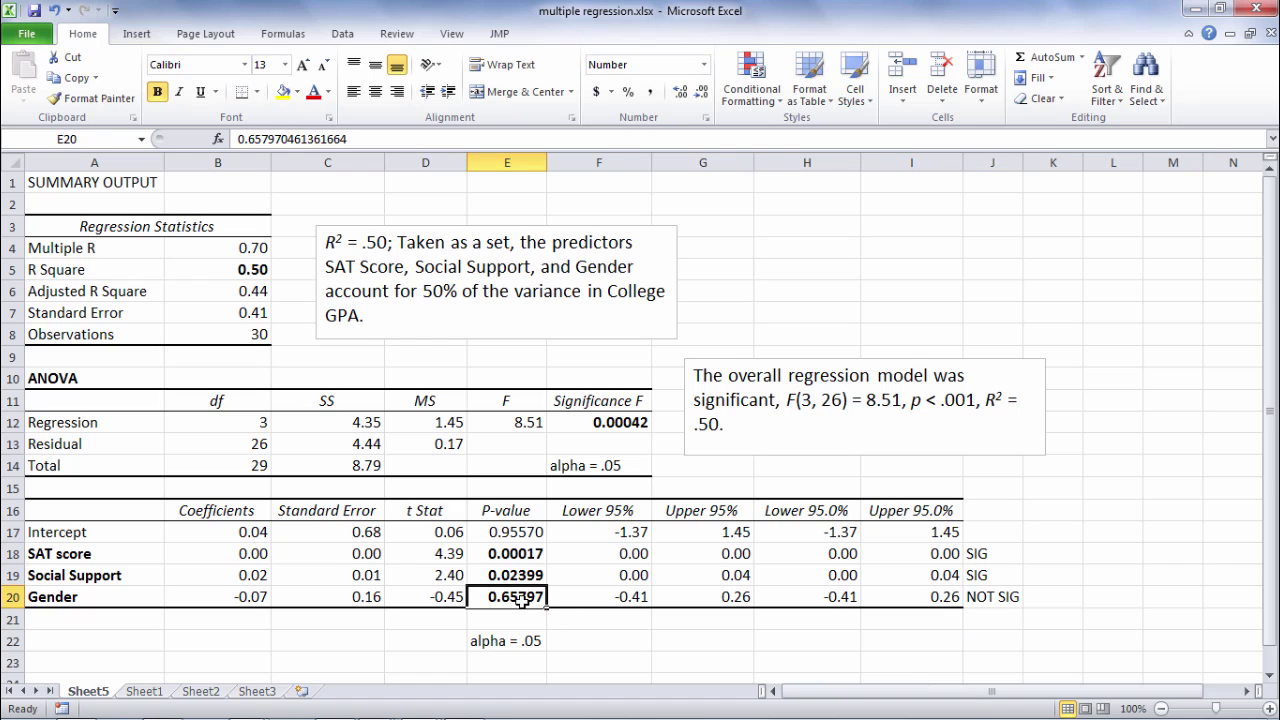
pyautogui.click(599, 625)
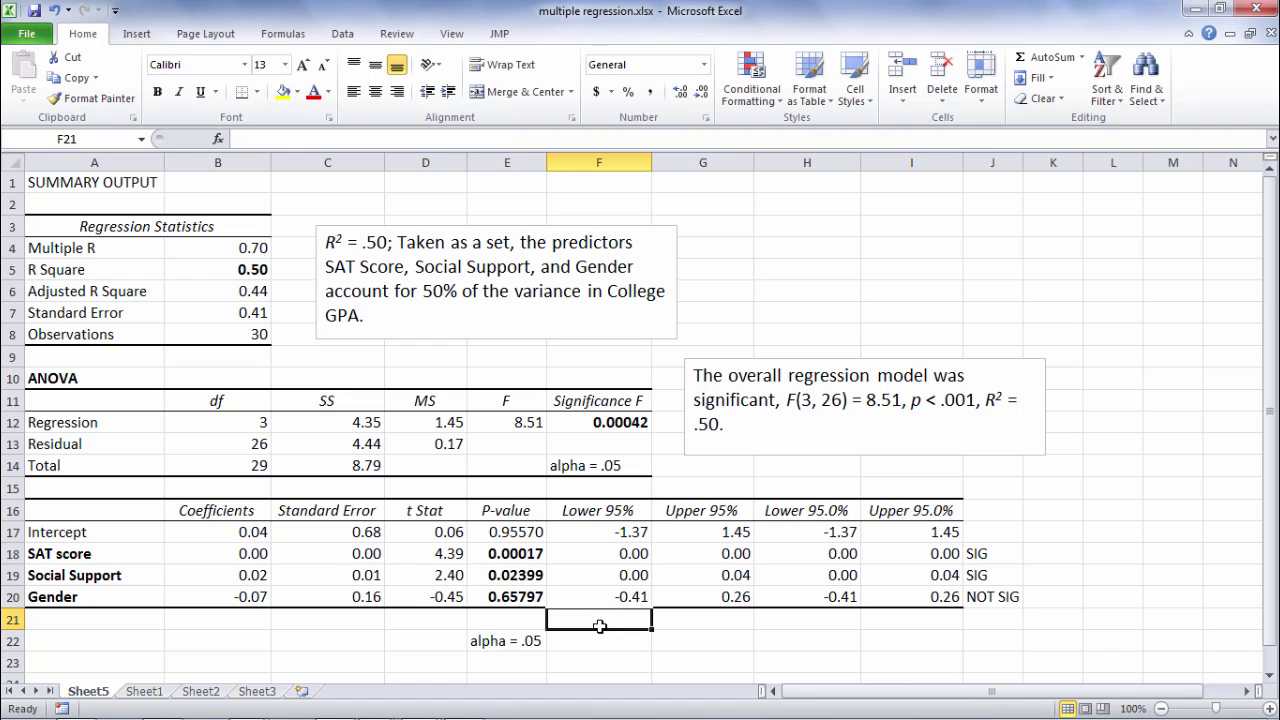
pyautogui.click(104, 601)
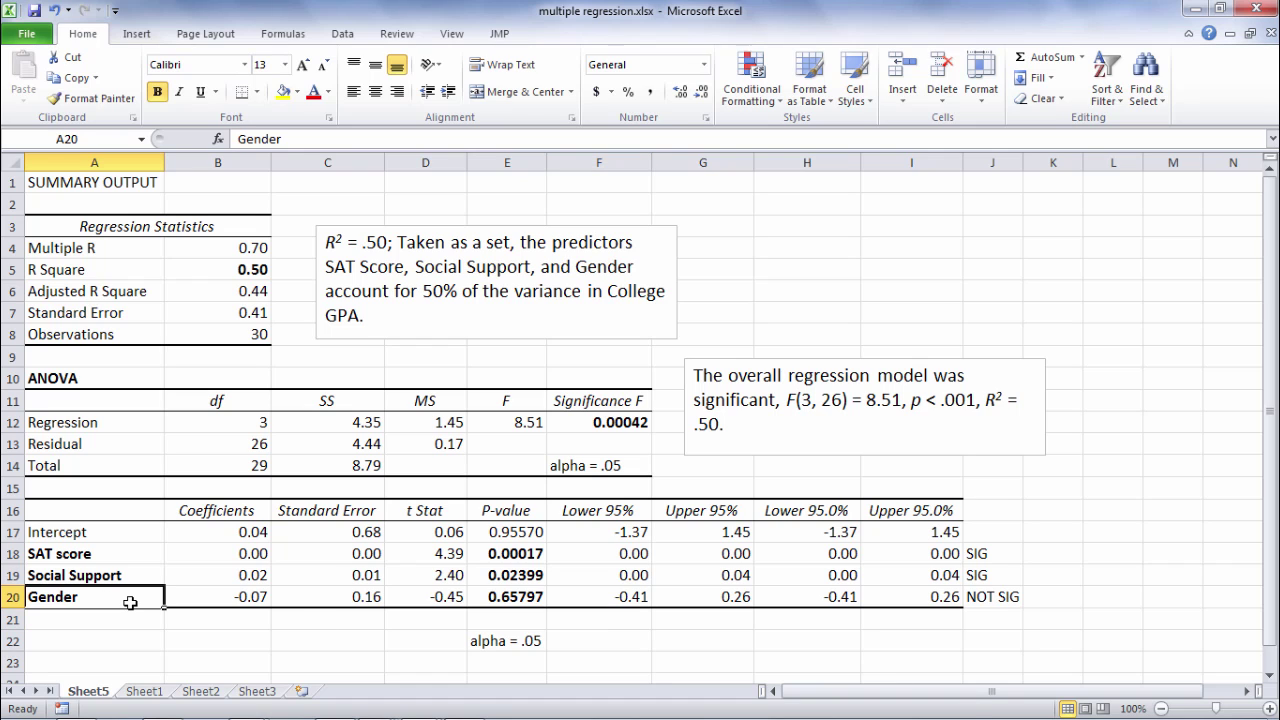
pyautogui.click(528, 604)
pyautogui.click(620, 622)
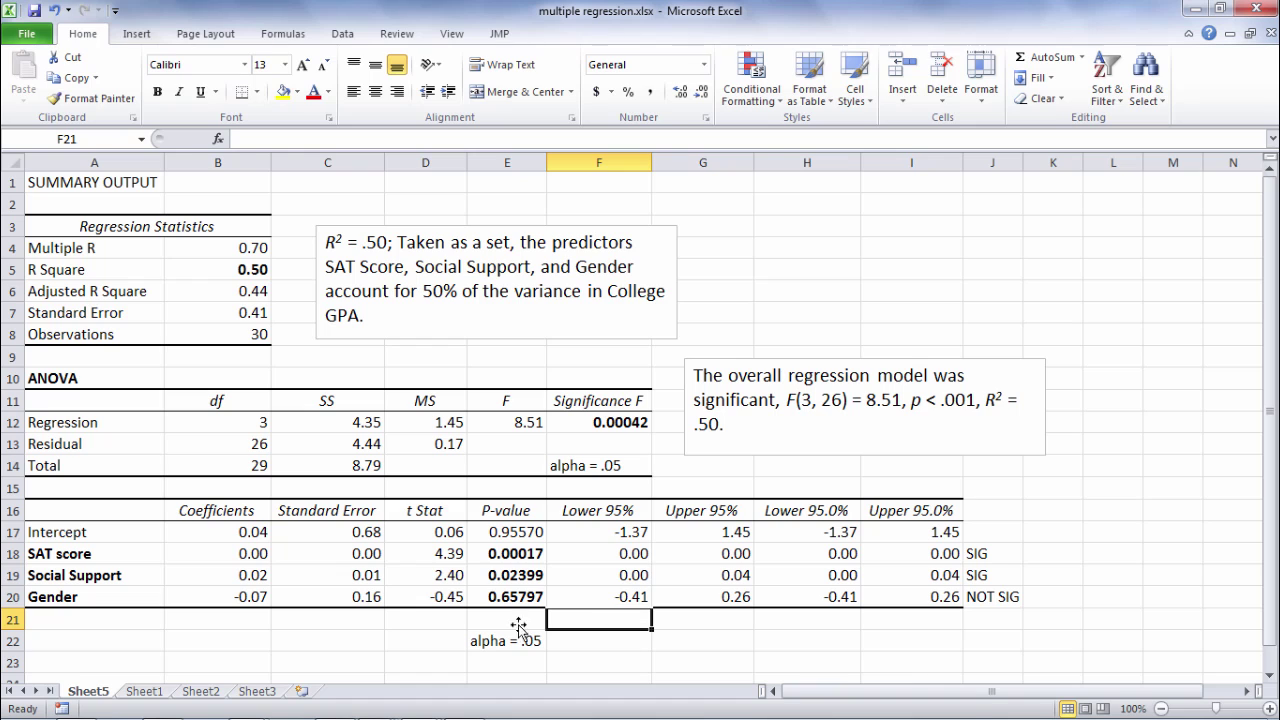
# Review SAT score, Social Support and Gender one by one against their significance labels in column J
pyautogui.click(116, 553)
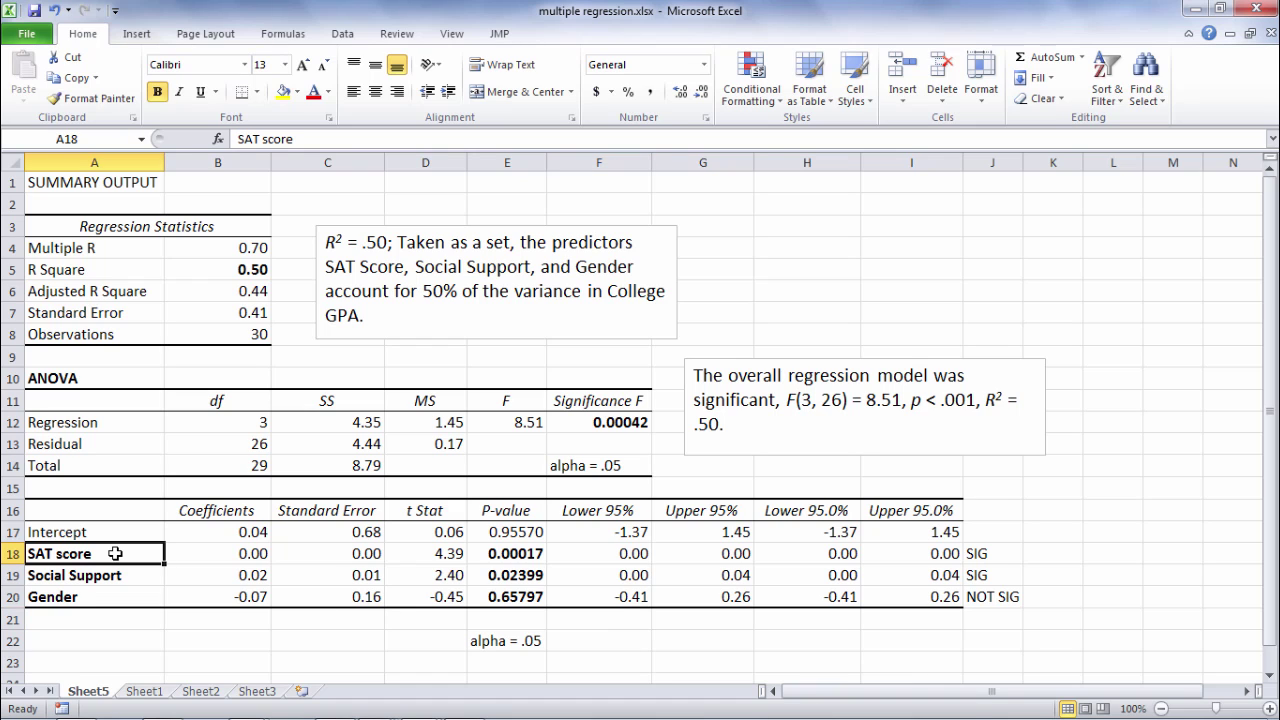
pyautogui.click(1006, 552)
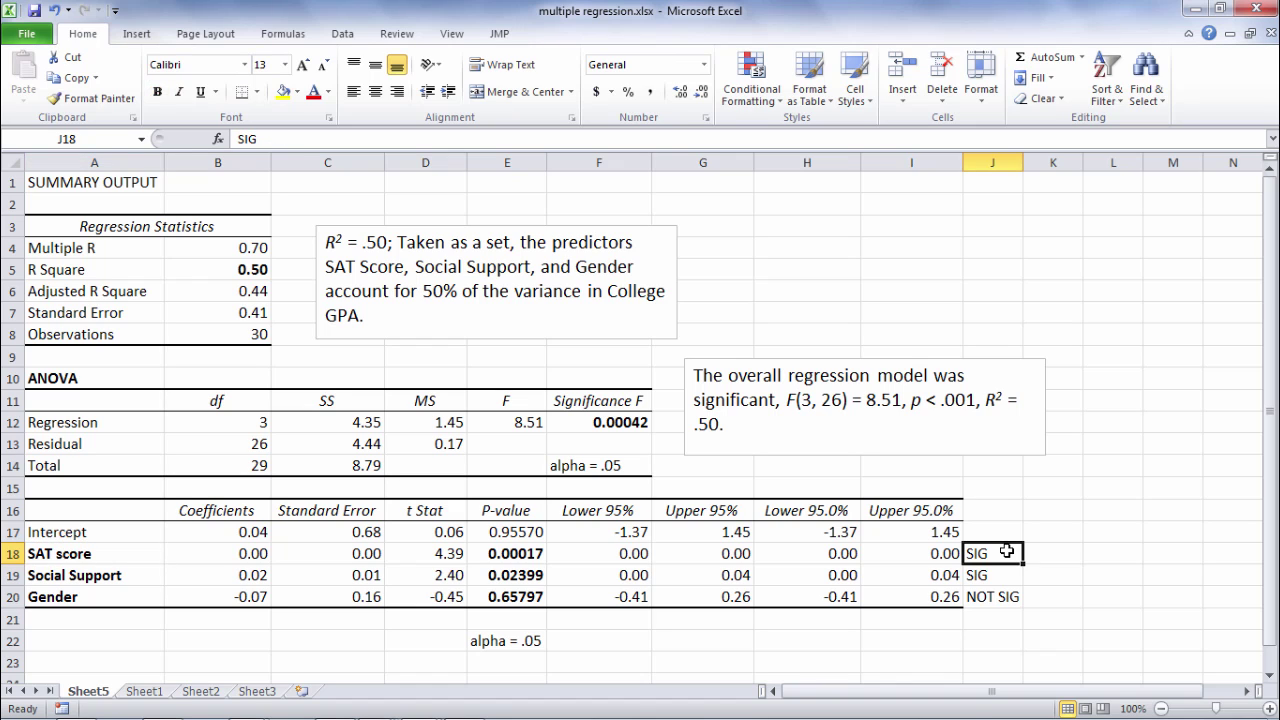
pyautogui.click(153, 576)
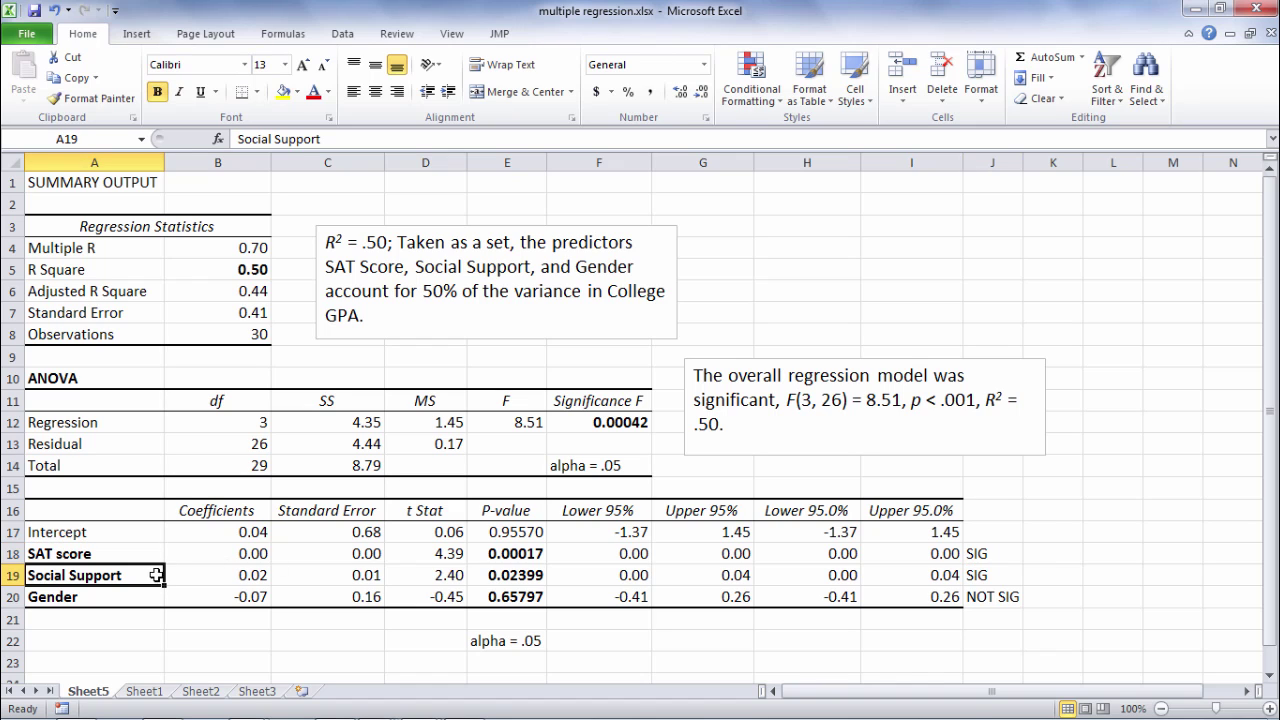
pyautogui.click(1000, 575)
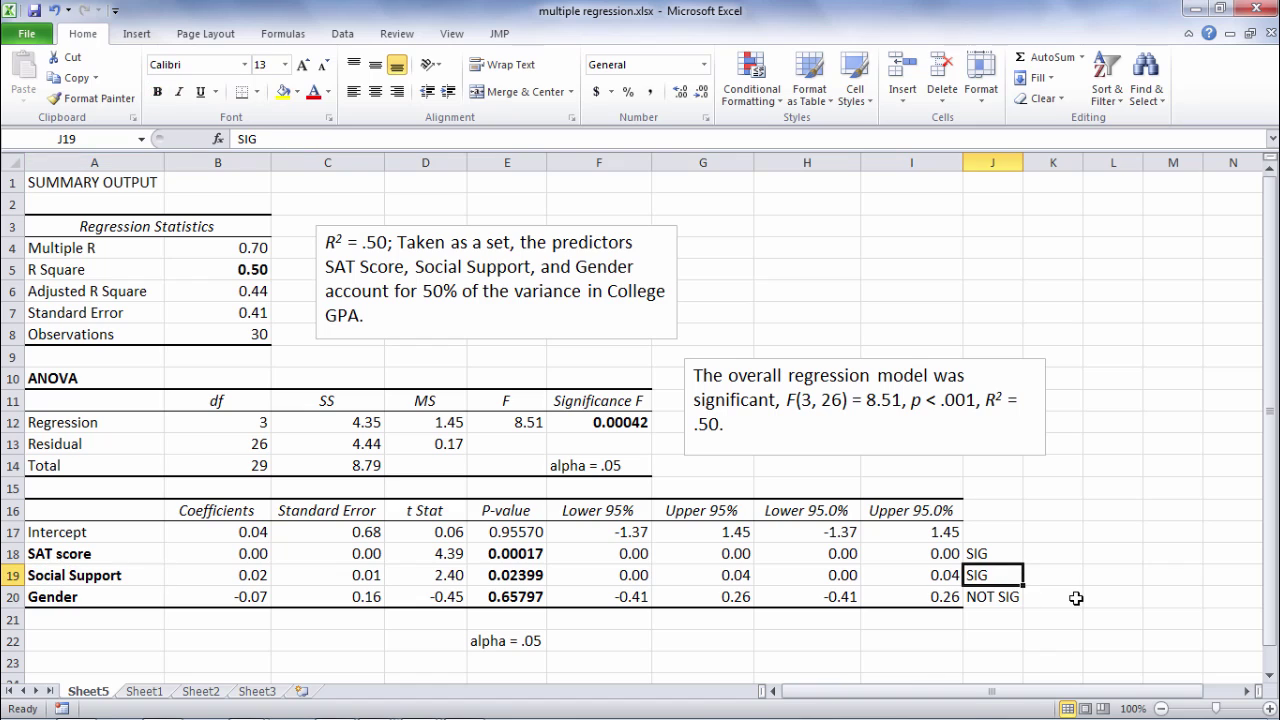
pyautogui.click(94, 599)
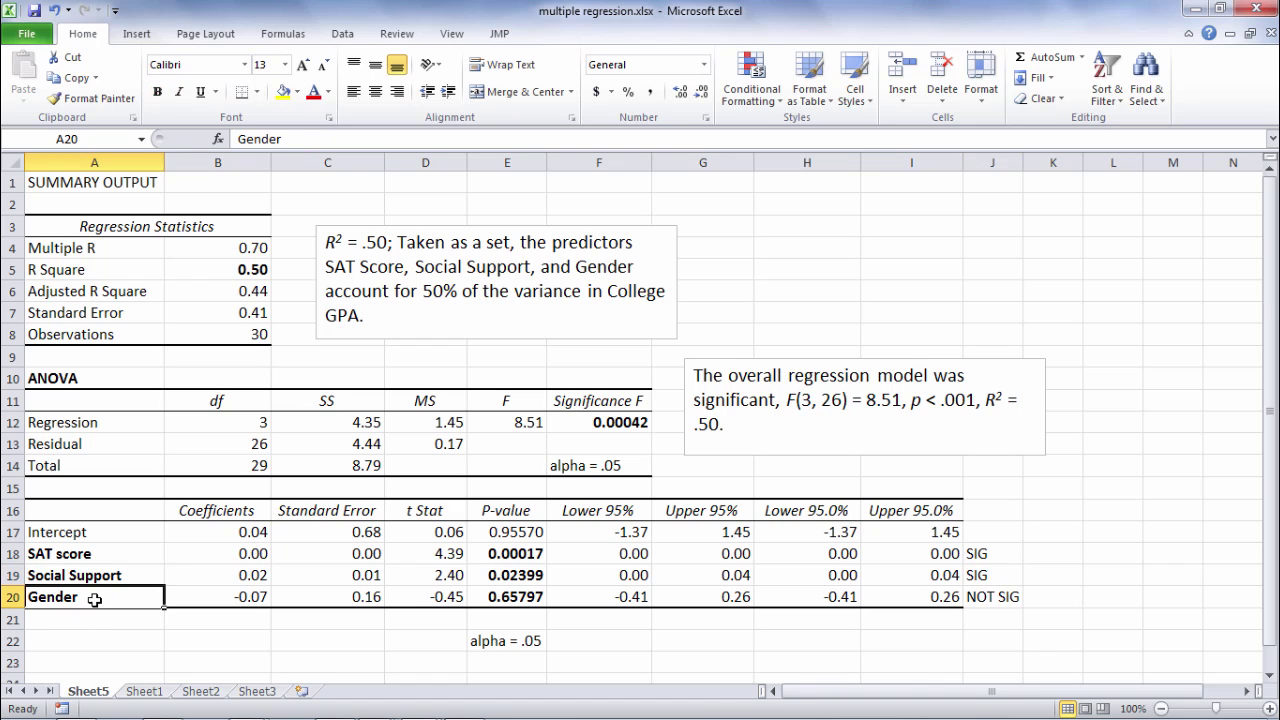
pyautogui.click(1016, 602)
pyautogui.click(1015, 633)
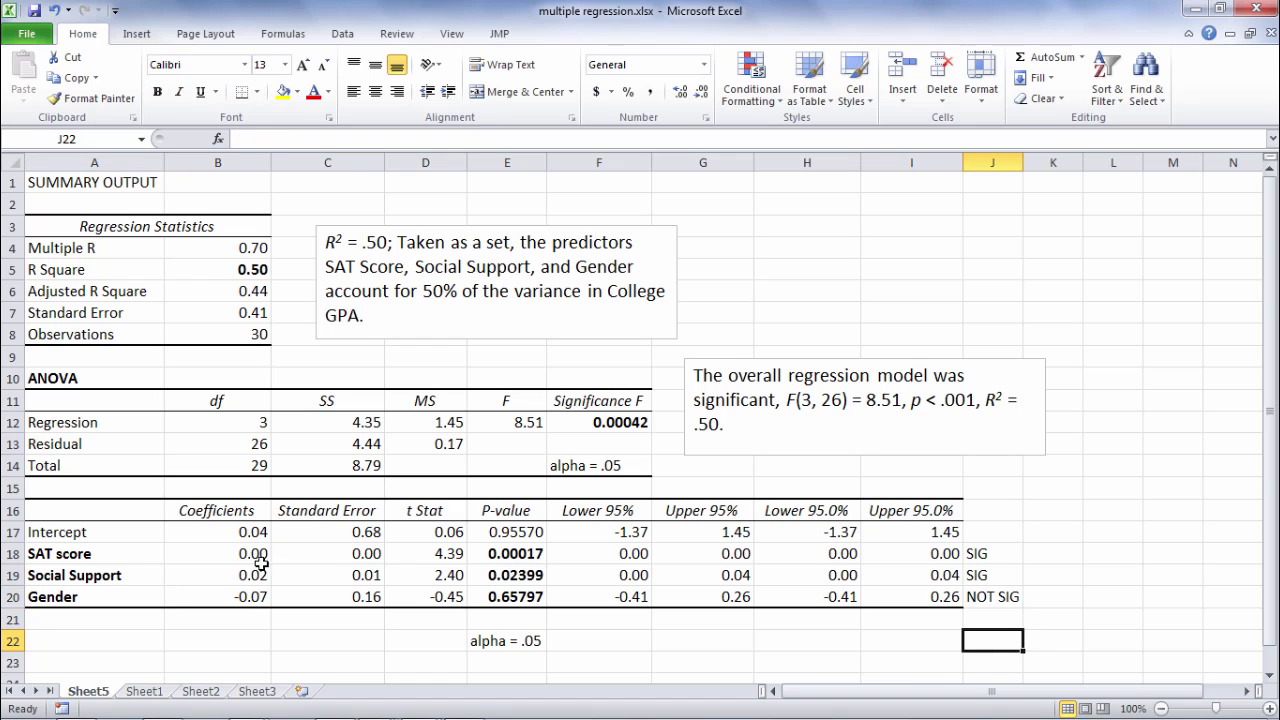
# Examine SAT score and Social Support in the coefficients table, alternating between the two predictors and viewing them as a pair
pyautogui.click(129, 556)
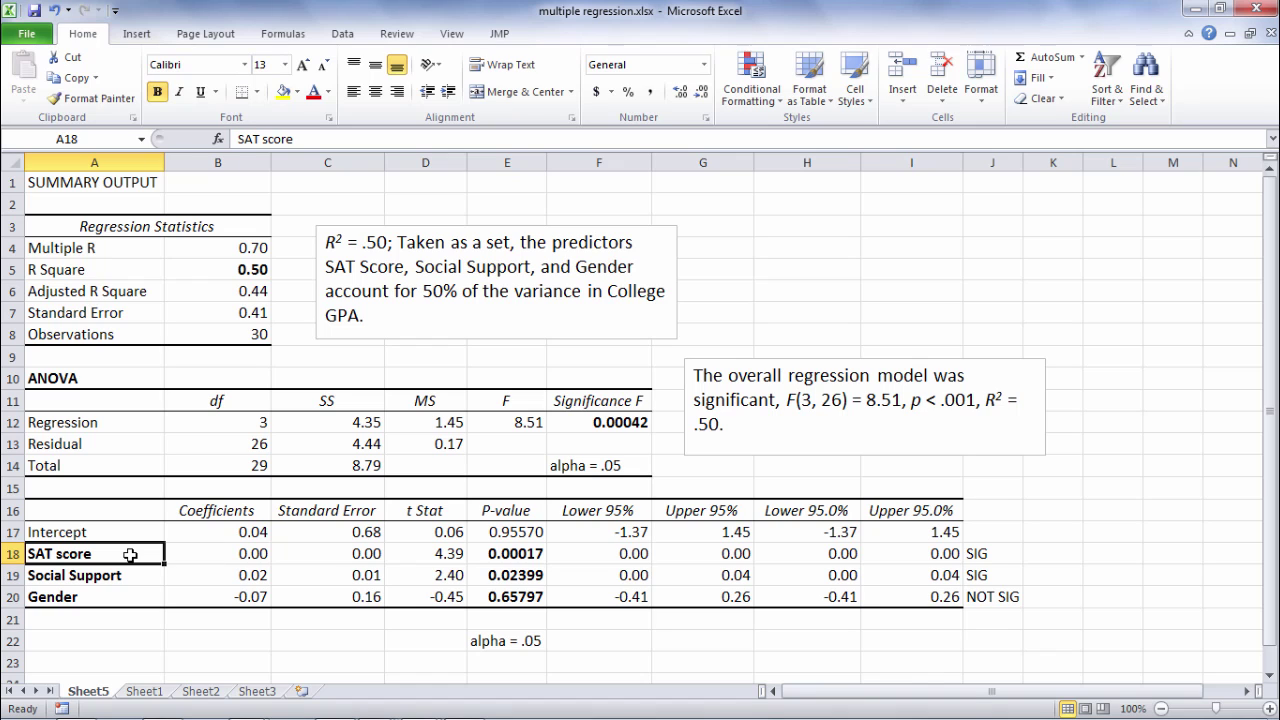
pyautogui.click(141, 575)
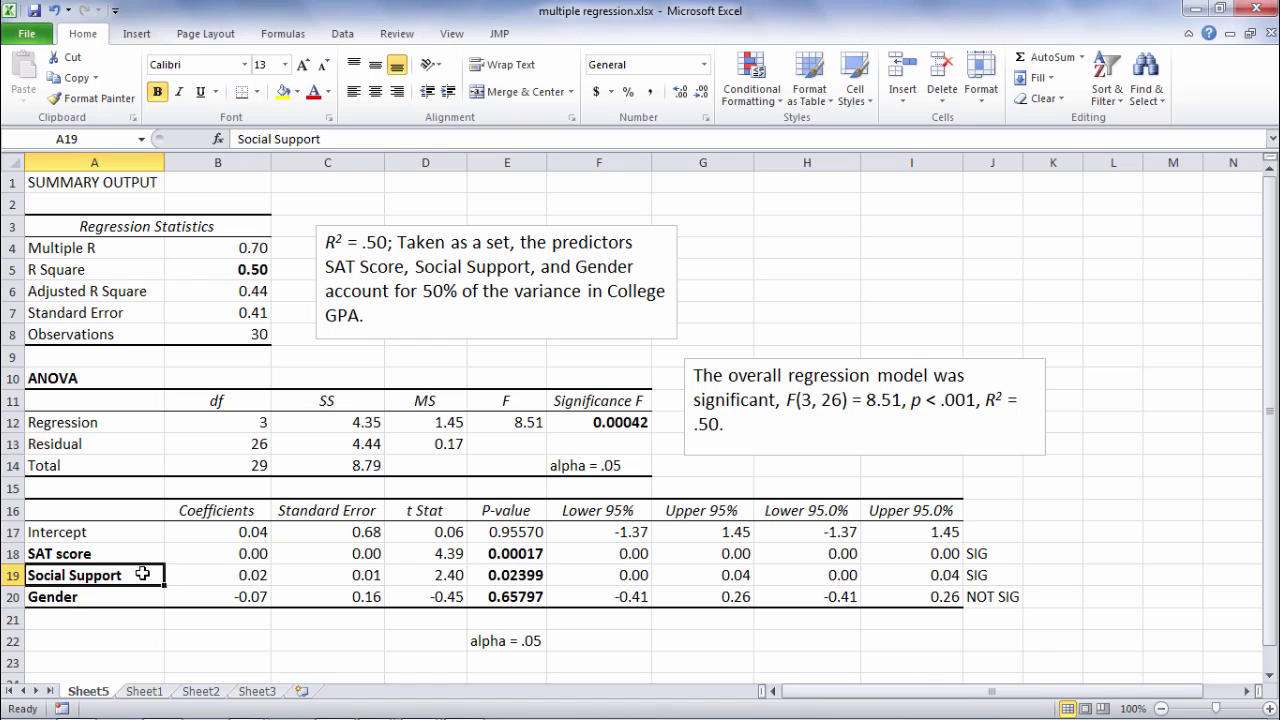
pyautogui.click(141, 555)
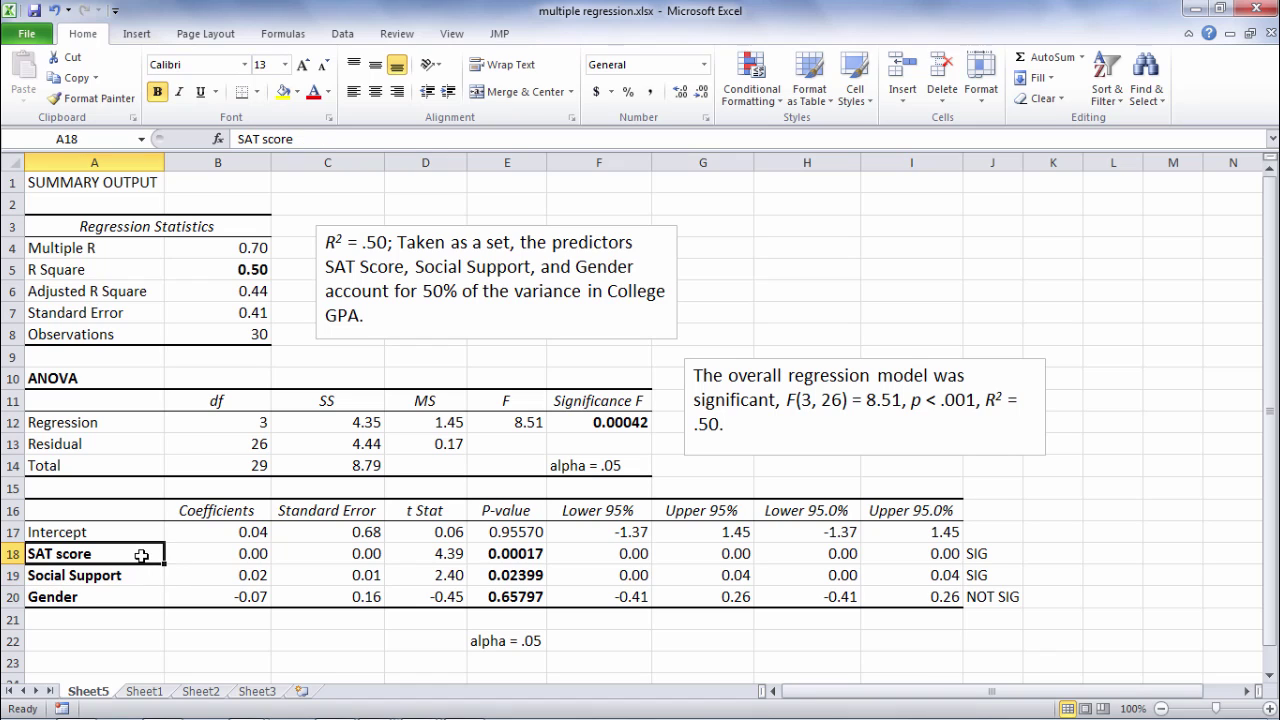
pyautogui.click(141, 574)
pyautogui.click(145, 560)
pyautogui.moveTo(123, 554); pyautogui.dragTo(120, 576)
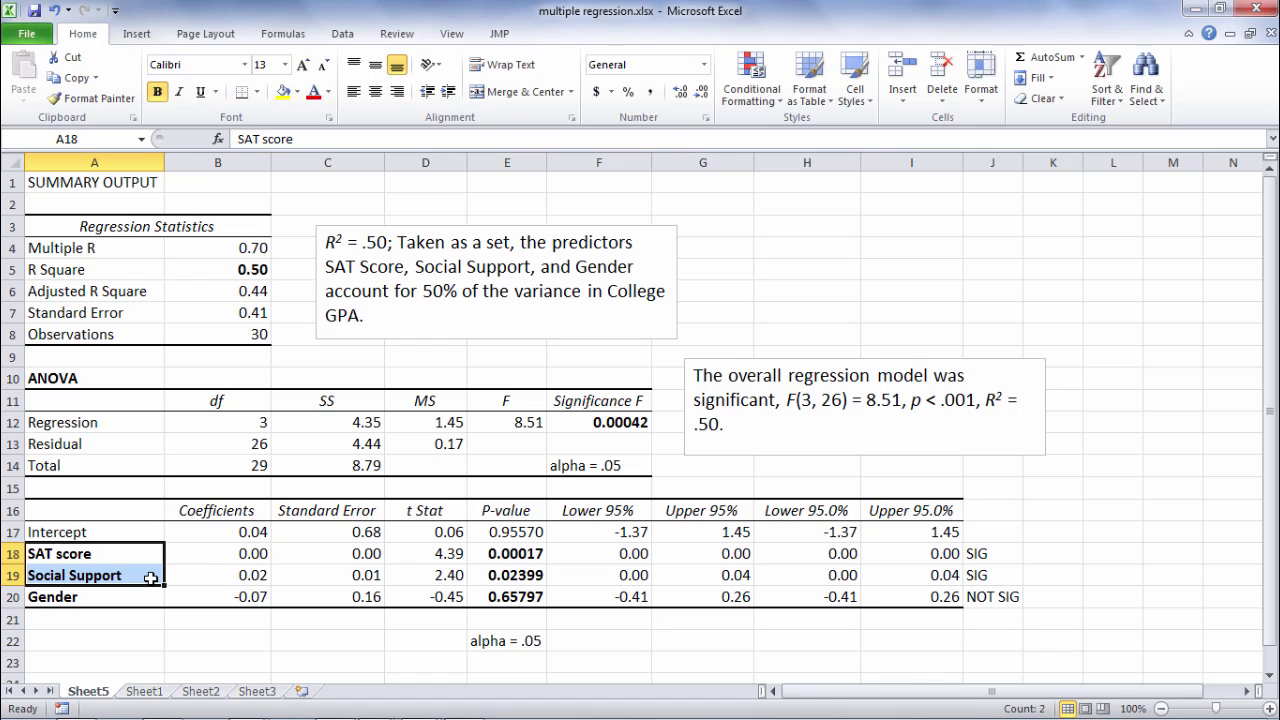
pyautogui.click(147, 553)
pyautogui.click(142, 575)
pyautogui.click(136, 556)
pyautogui.click(134, 580)
pyautogui.click(132, 551)
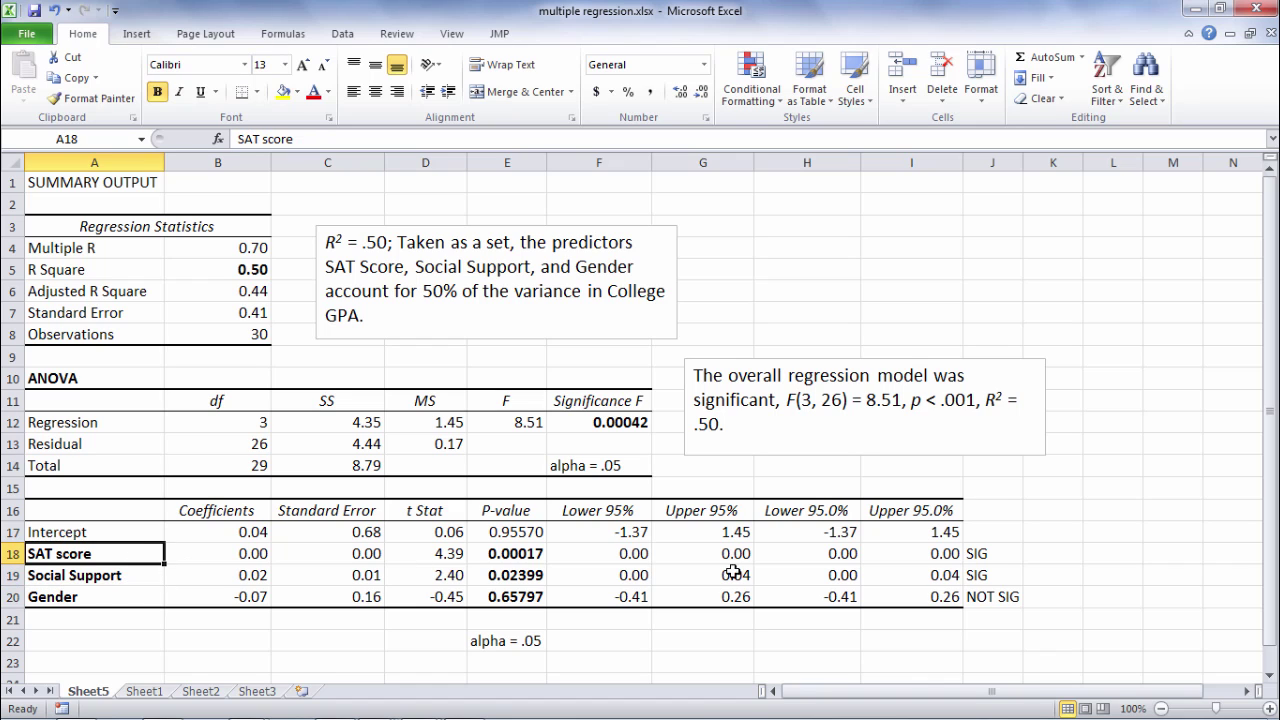
# Check the significance labels in J18:J19 against the SAT score and Social Support predictors in A18:A19
pyautogui.click(993, 557)
pyautogui.moveTo(945, 557); pyautogui.dragTo(944, 585)
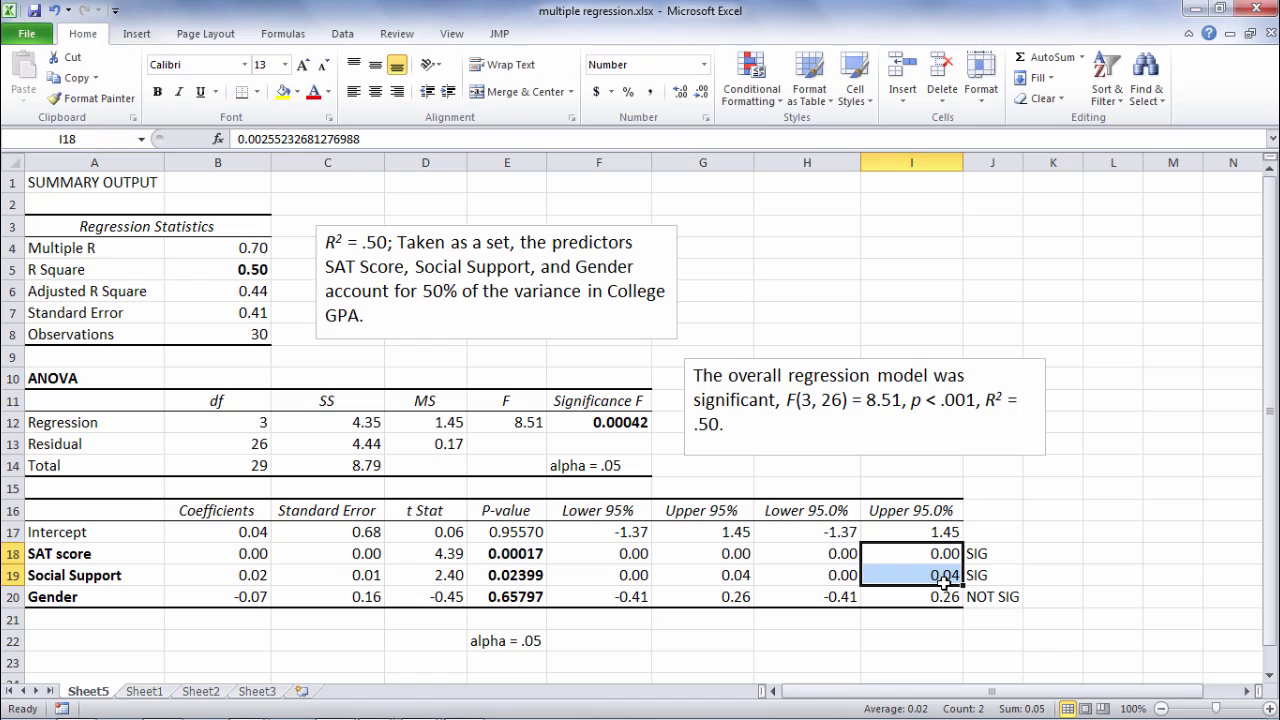
pyautogui.moveTo(1004, 554); pyautogui.dragTo(1004, 575)
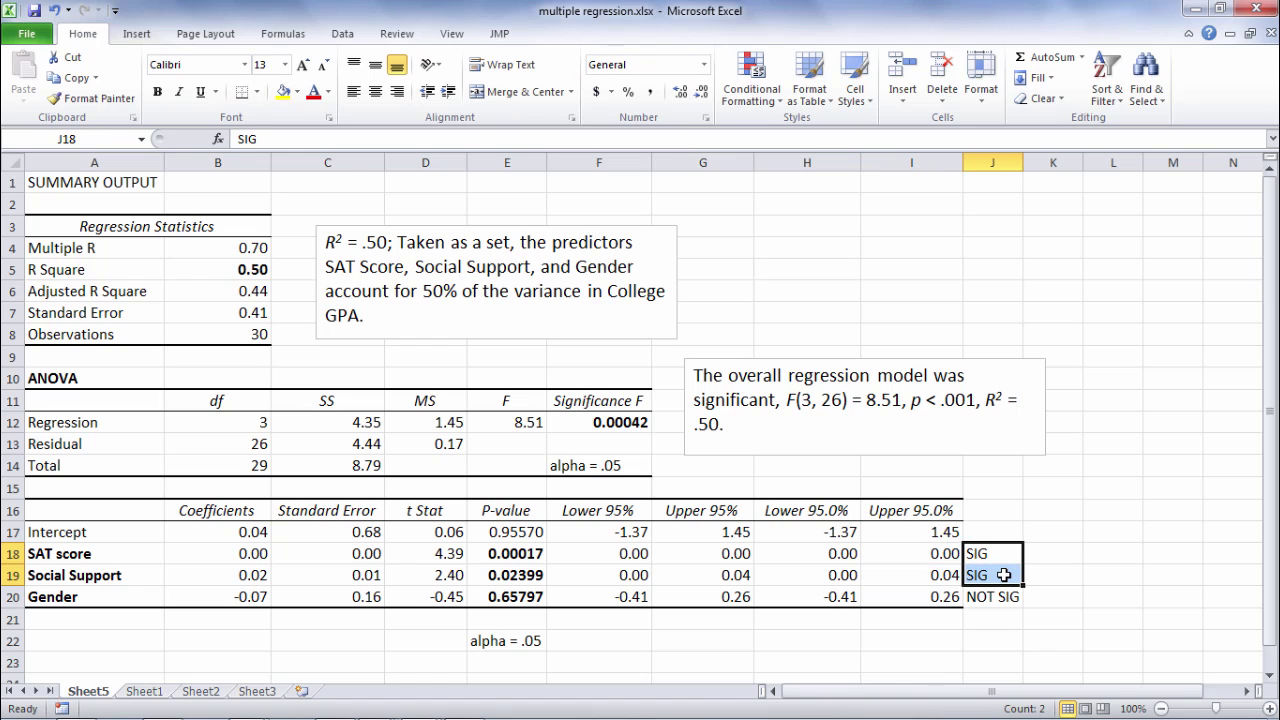
pyautogui.hotkey('shift', 'Up')
pyautogui.moveTo(1006, 557); pyautogui.dragTo(997, 576)
pyautogui.moveTo(144, 550); pyautogui.dragTo(140, 572)
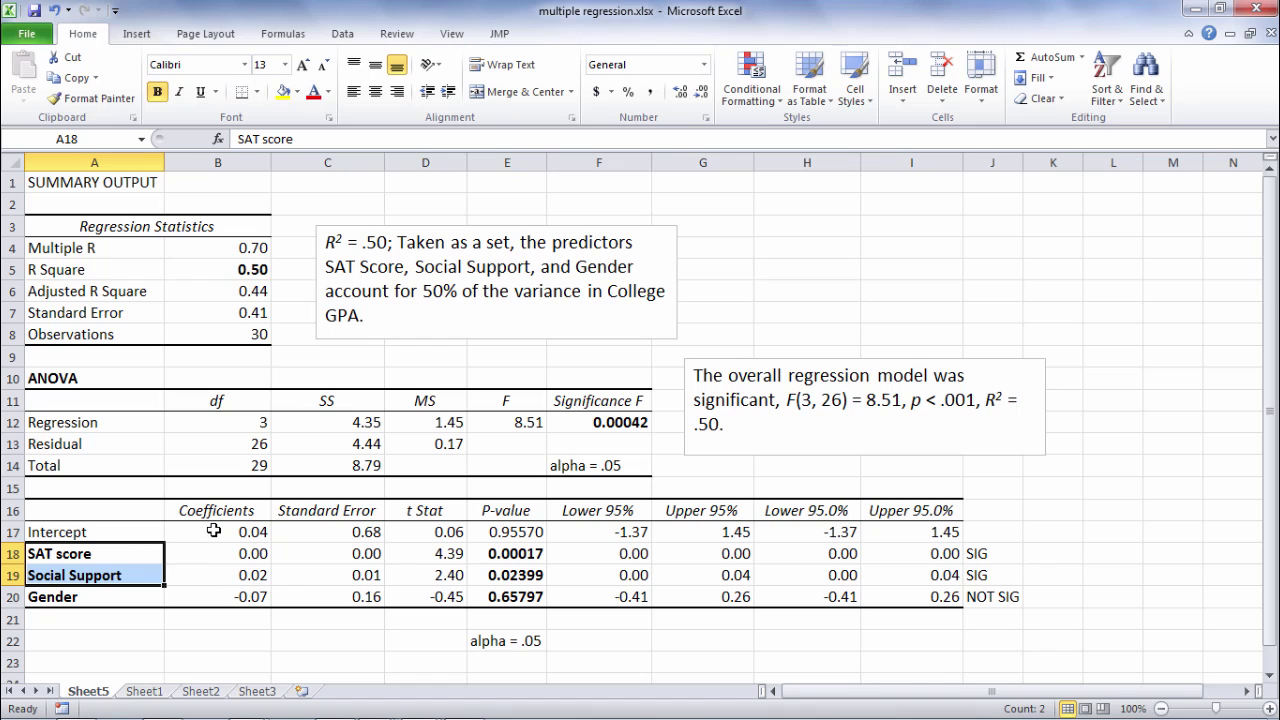
# Review the overall model's Significance F and R Square together with the written note on the predictors as a set
pyautogui.click(746, 290)
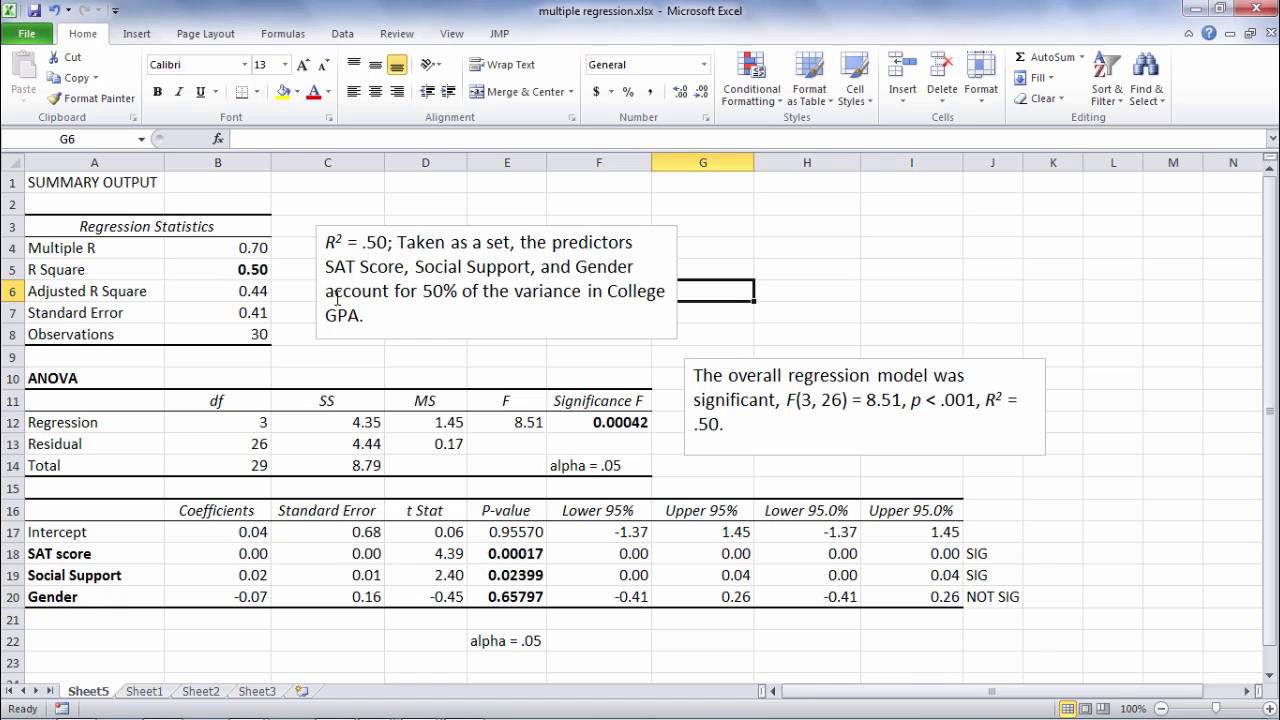
pyautogui.click(590, 422)
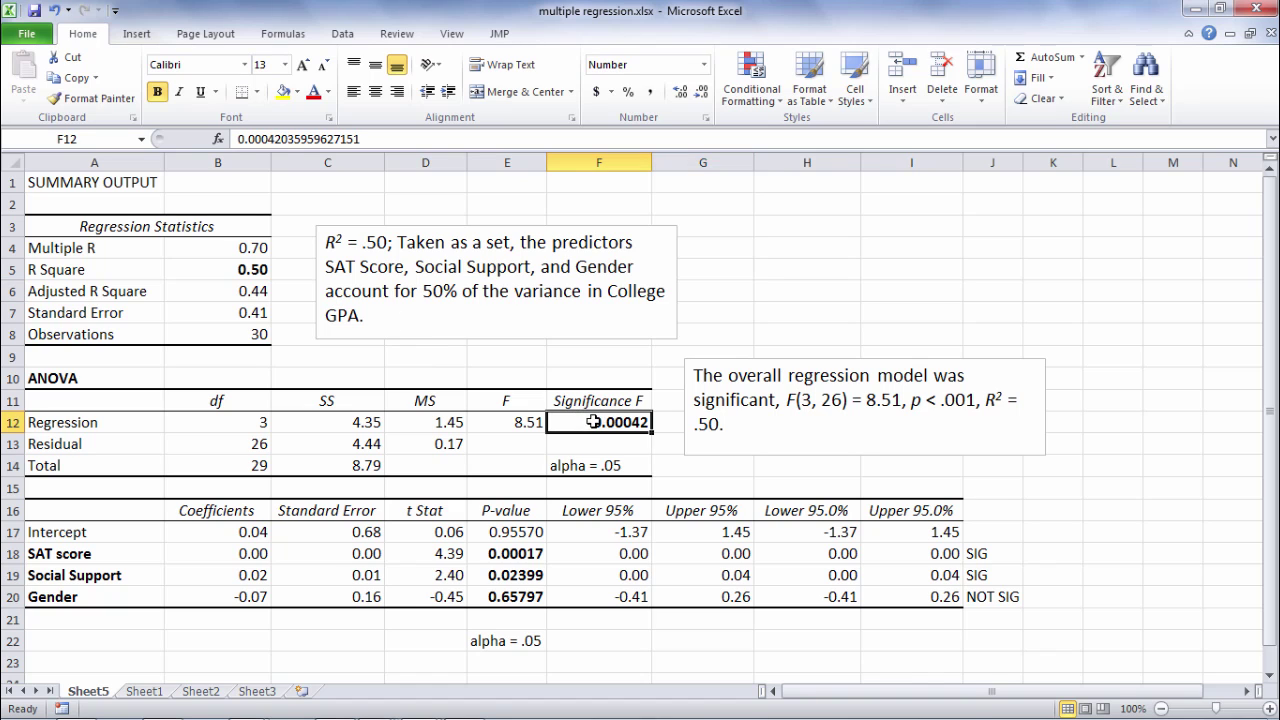
pyautogui.click(250, 268)
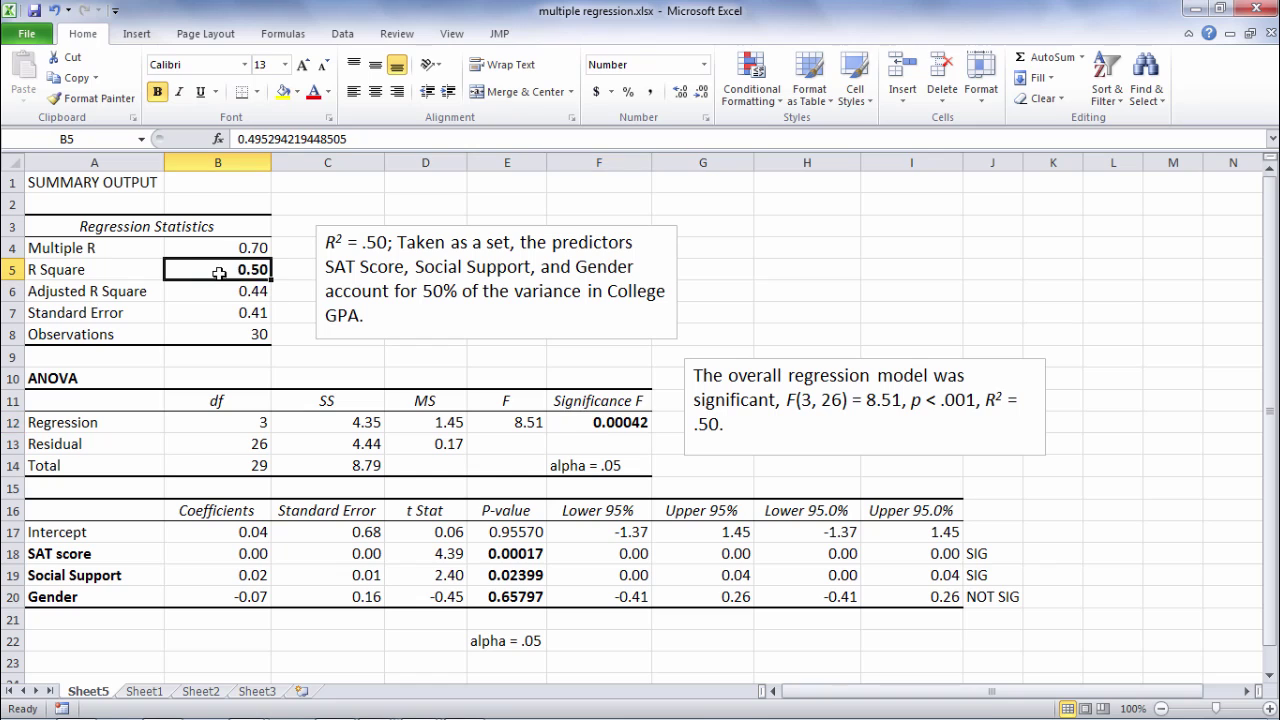
pyautogui.moveTo(326, 266); pyautogui.dragTo(640, 264)
pyautogui.click(189, 268)
# Go through the individual predictors SAT score, Social Support and Gender in cells A18 to A20 once more
pyautogui.click(116, 560)
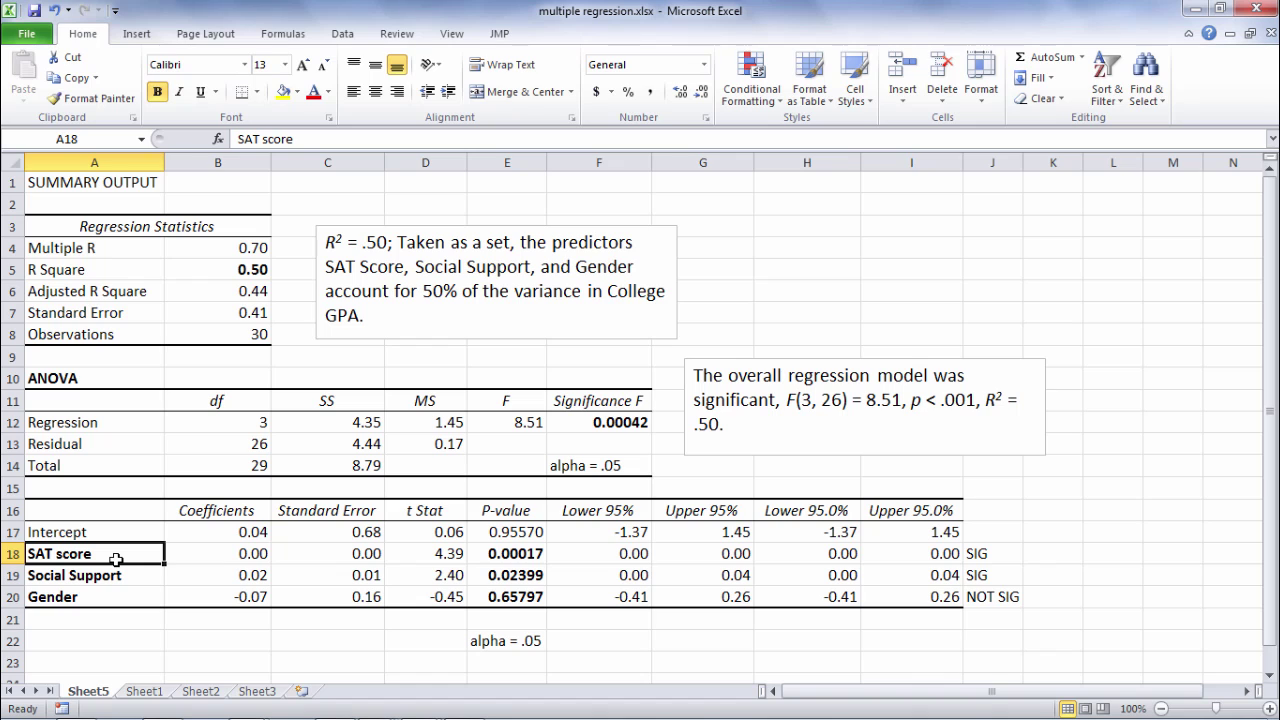
pyautogui.click(138, 577)
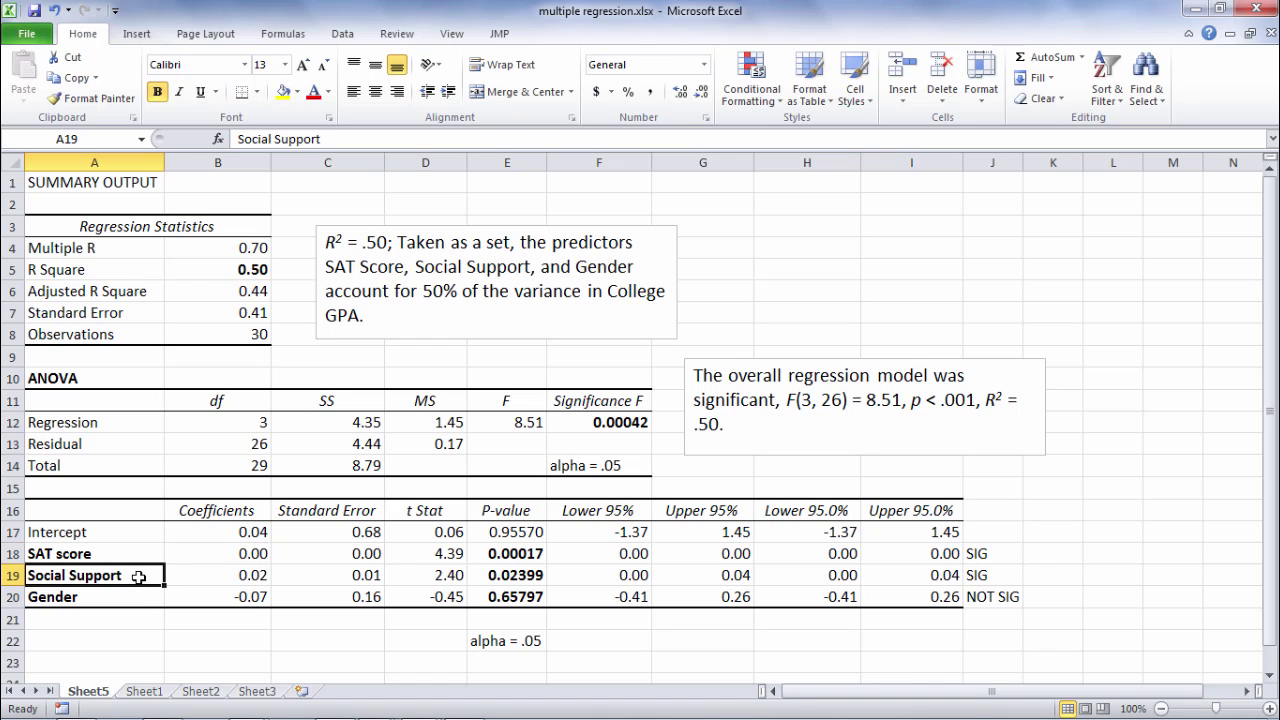
pyautogui.click(131, 600)
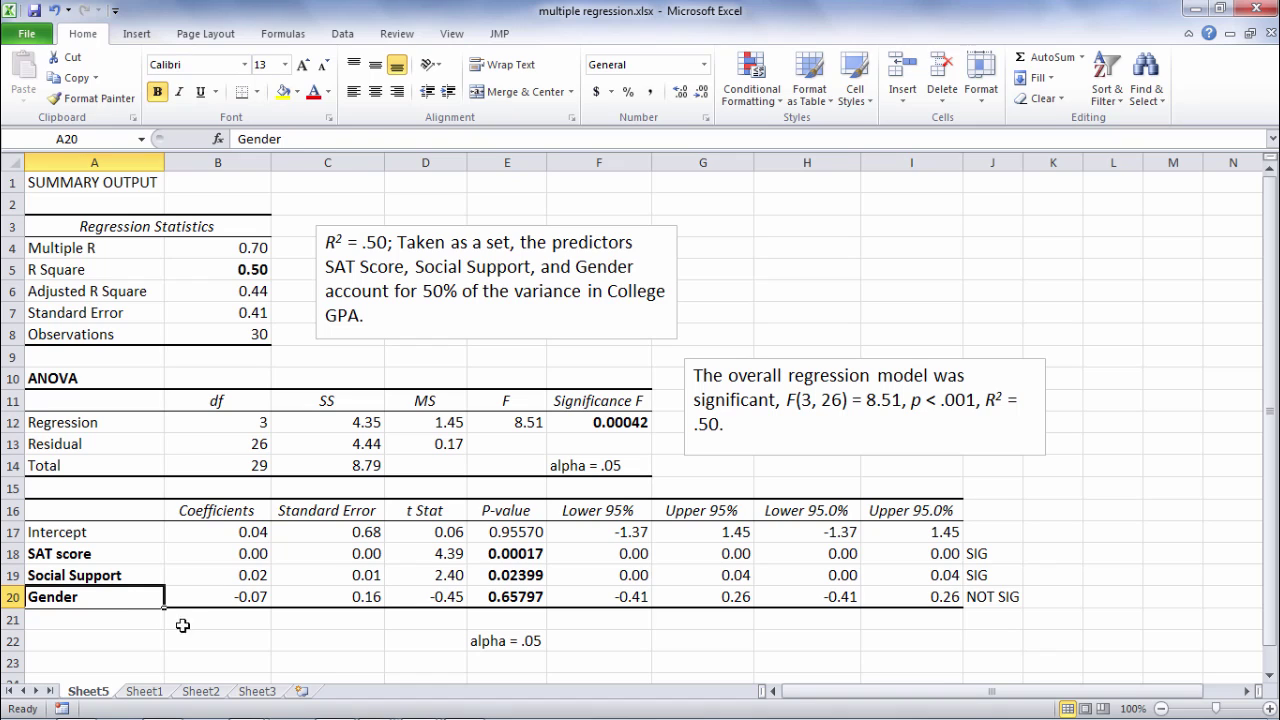
pyautogui.click(193, 631)
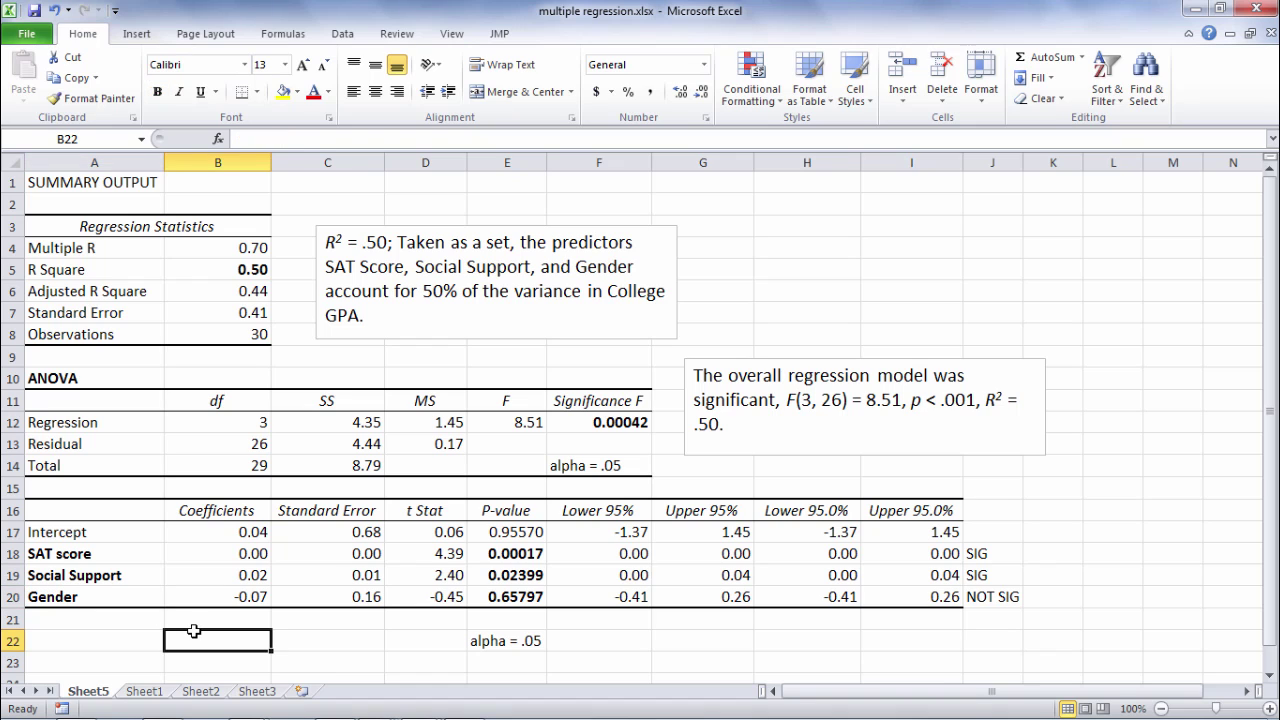